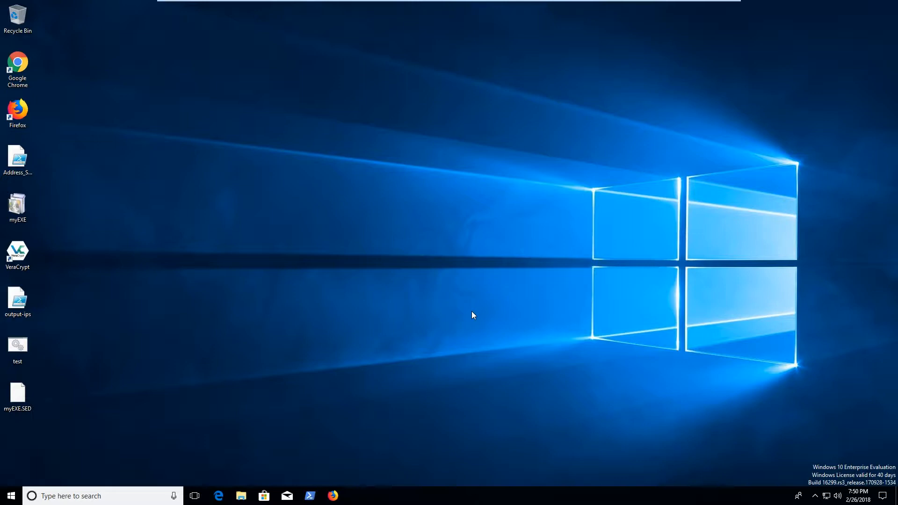
key(super+r)
text(gpd)
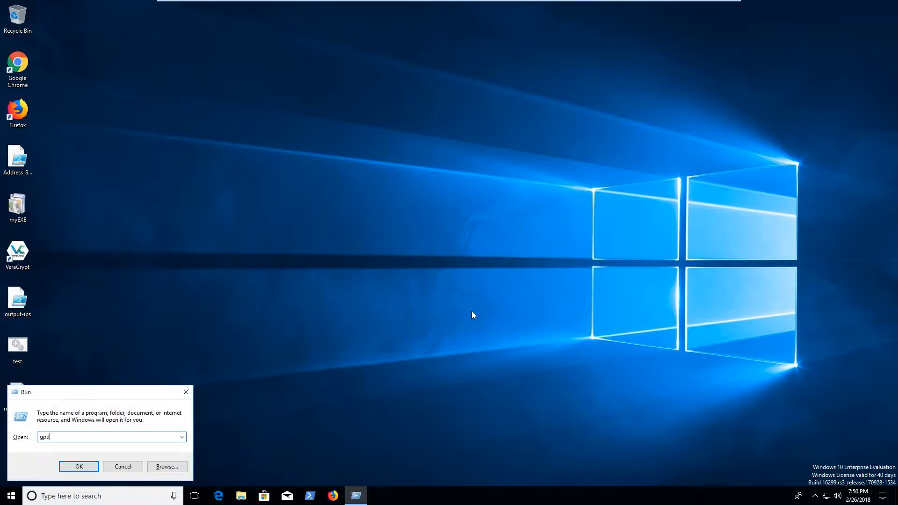
text(dit.msc)
key(Escape)
- Search Windows for gpedit.msc, launch it and maximize the Local Group Policy Editor window
key(super)
text(gp)
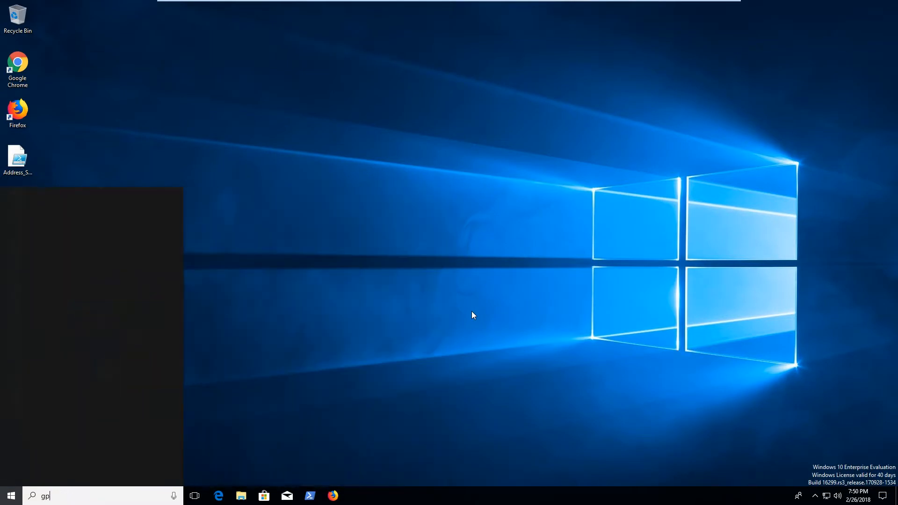
text(edit.mnsc)
key(BackSpace)
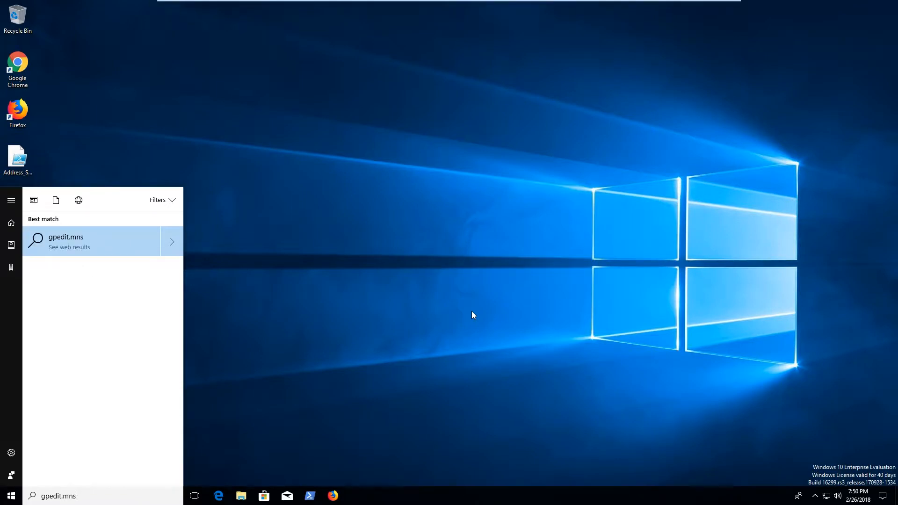
key(BackSpace)
key(BackSpace)
text(sc)
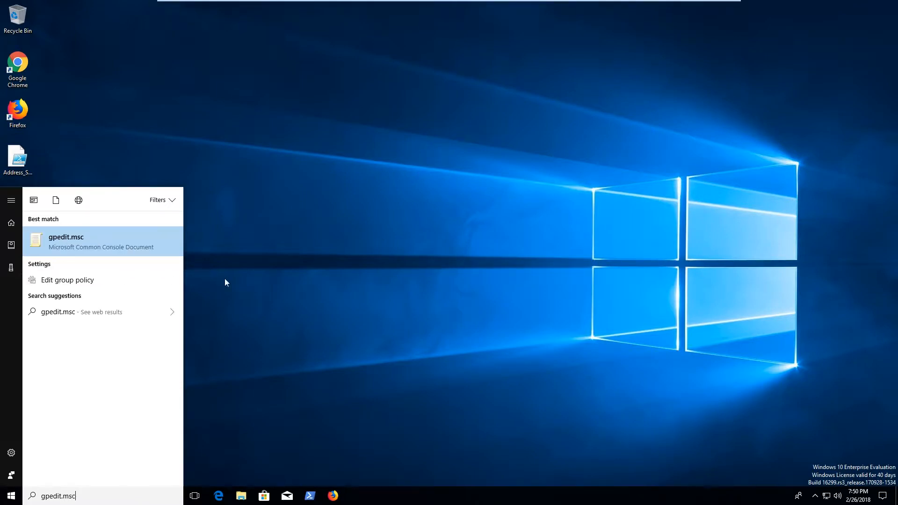
right_click(91, 245)
click(75, 259)
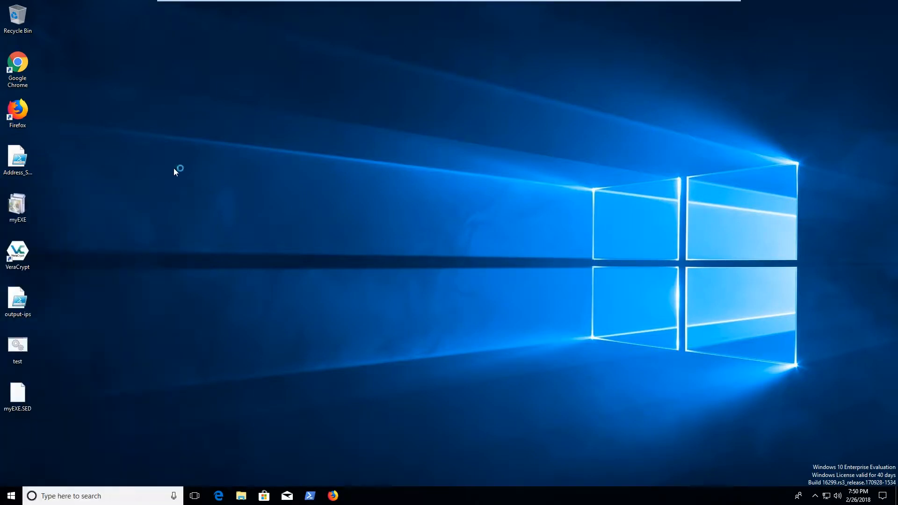
drag(260, 82, 641, 3)
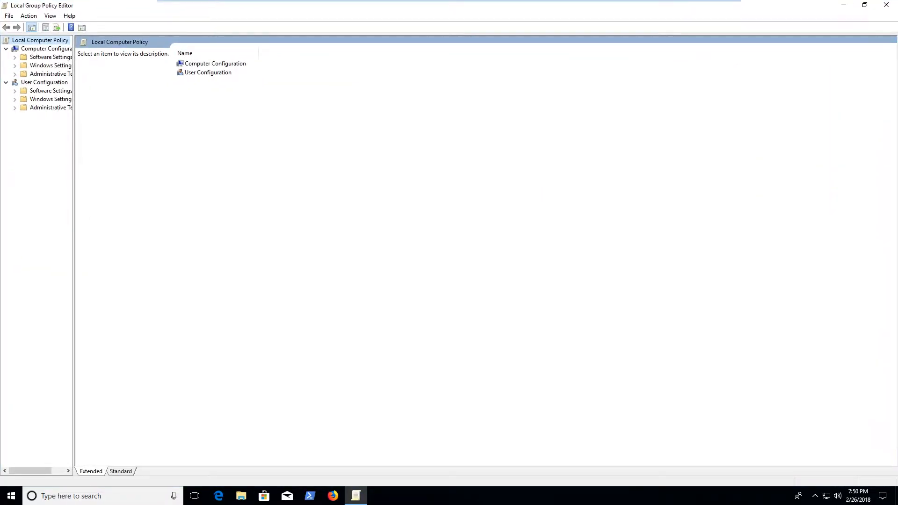
- Widen the policy tree and expand Computer Configuration's Windows Settings, Security Settings and Application Control Policies
drag(73, 170, 143, 175)
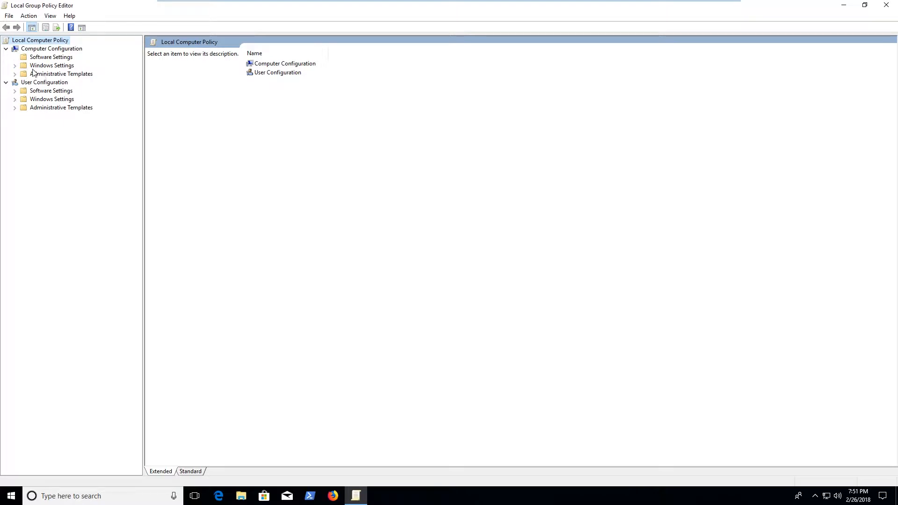
click(15, 65)
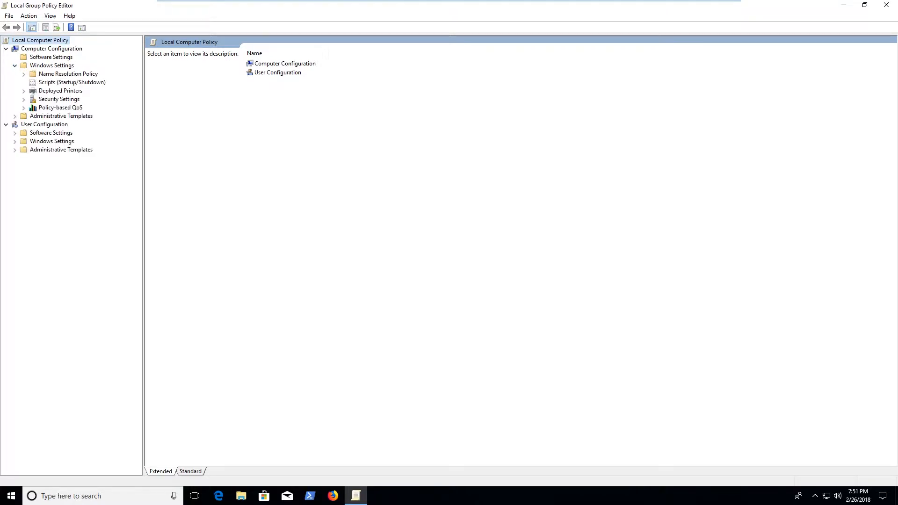
click(23, 100)
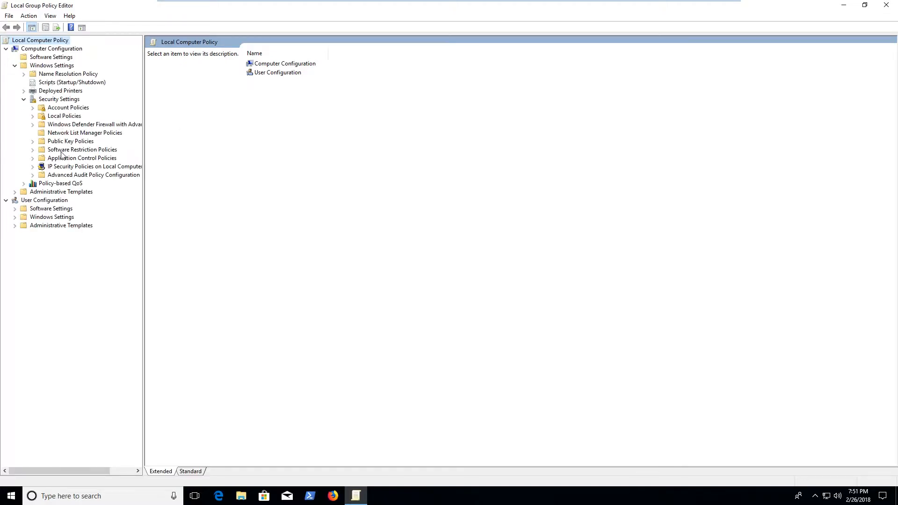
click(33, 151)
click(33, 158)
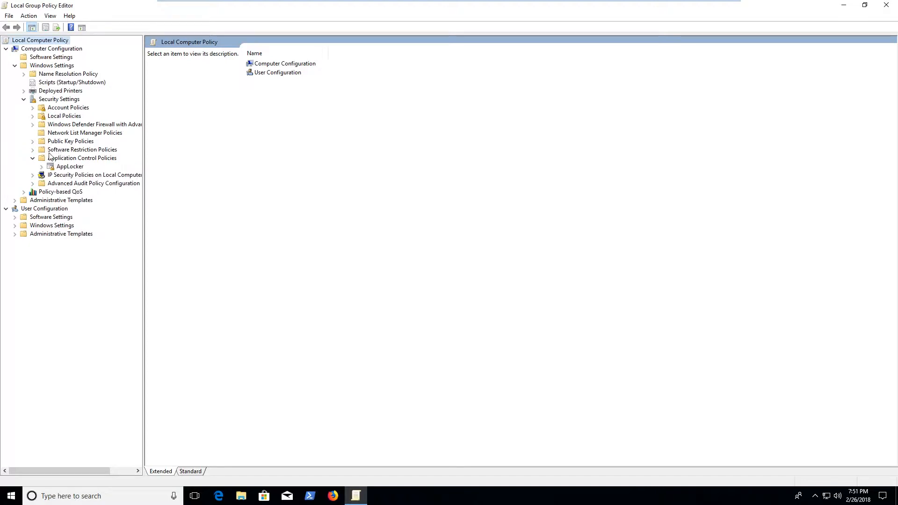
- Create new software restriction policies under the computer's Security Settings
click(41, 149)
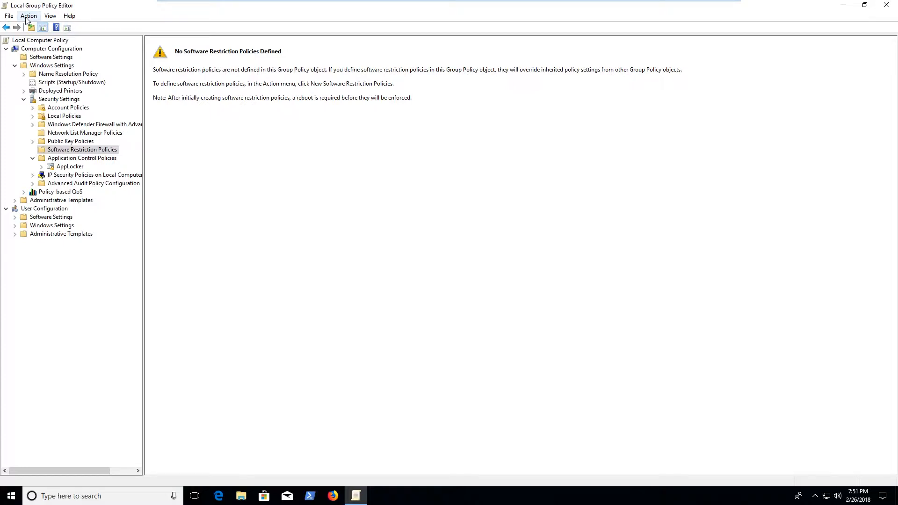
right_click(52, 150)
click(112, 154)
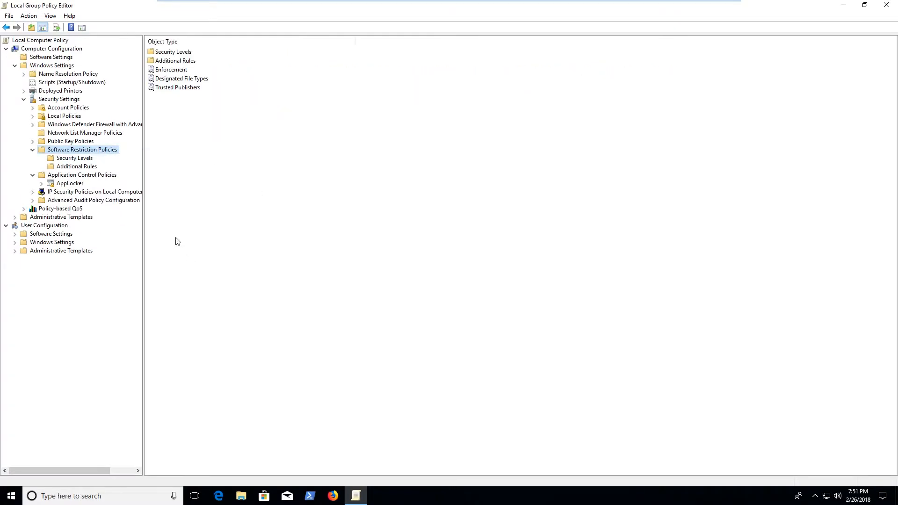
click(28, 16)
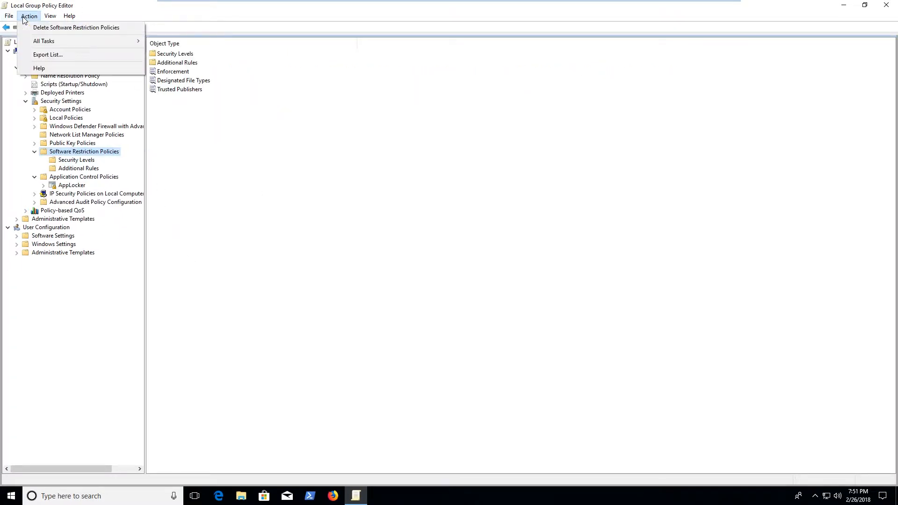
click(160, 17)
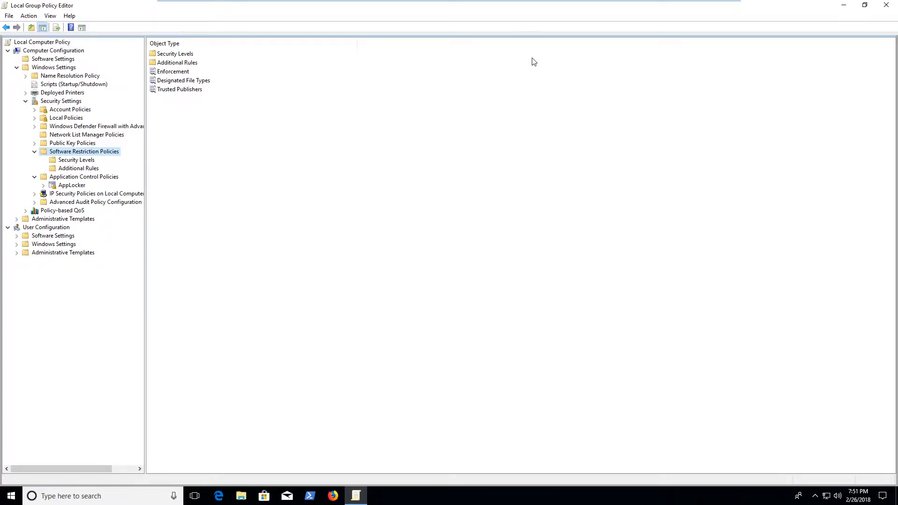
- Review the Security Levels and Additional Rules of the software restriction policies, including the rule types that can be added
click(76, 162)
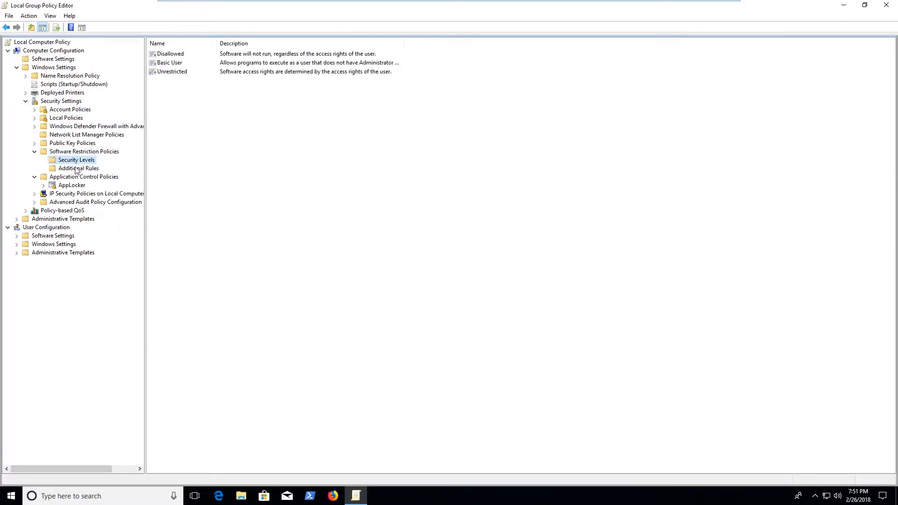
click(76, 170)
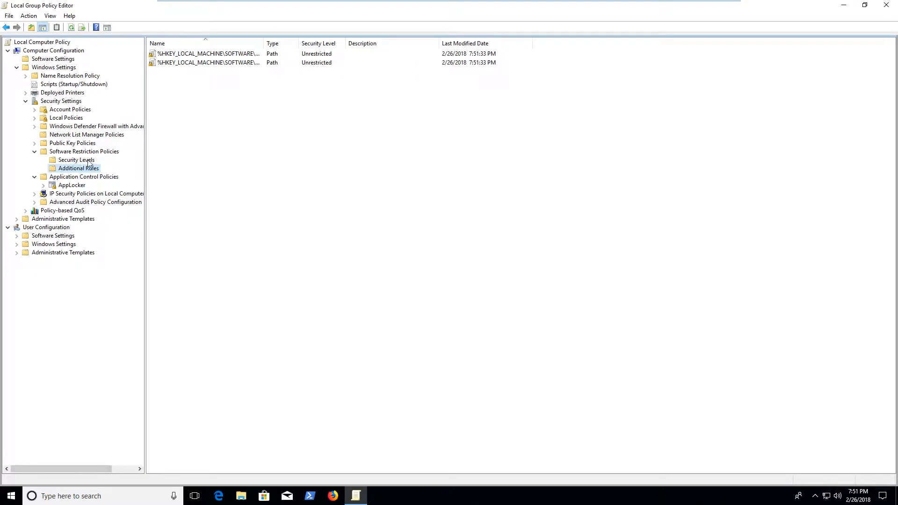
click(88, 161)
click(90, 152)
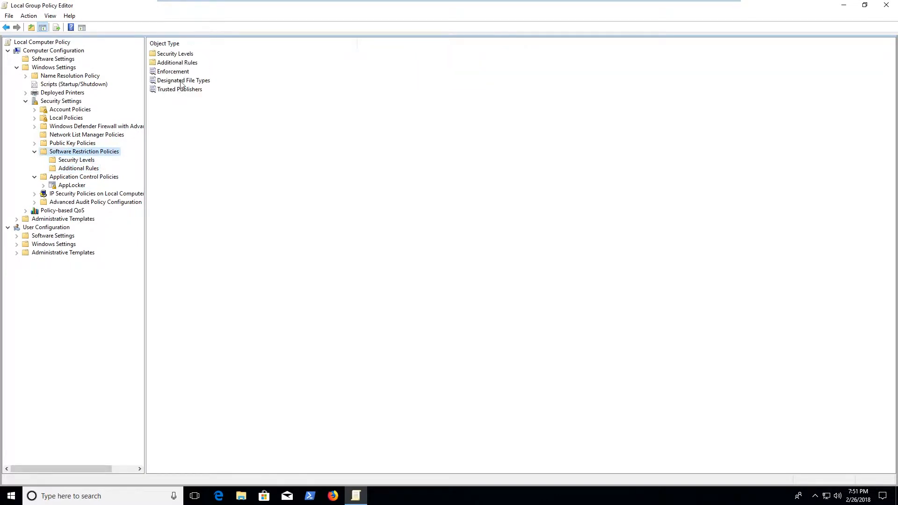
click(86, 160)
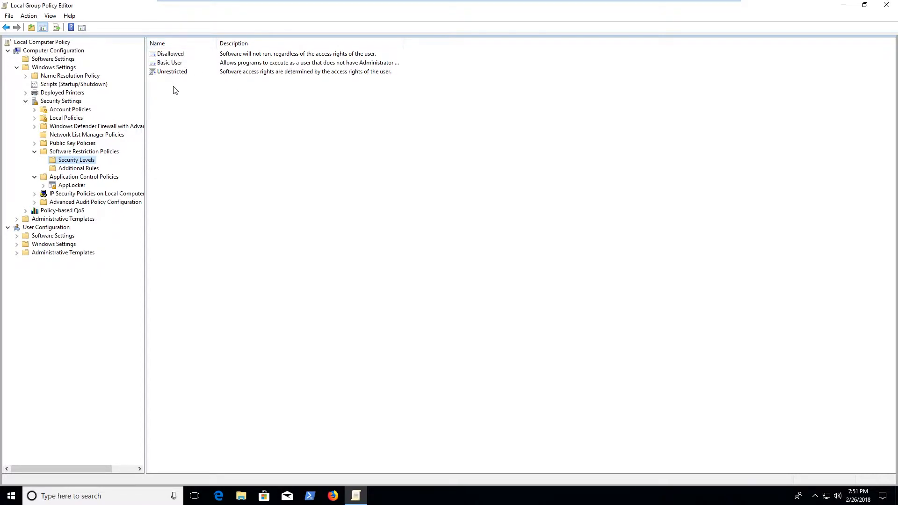
click(84, 169)
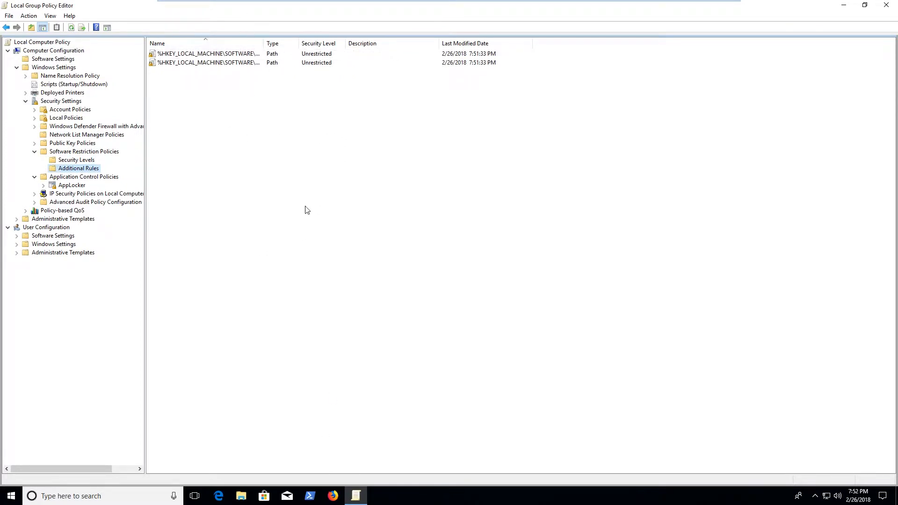
right_click(200, 115)
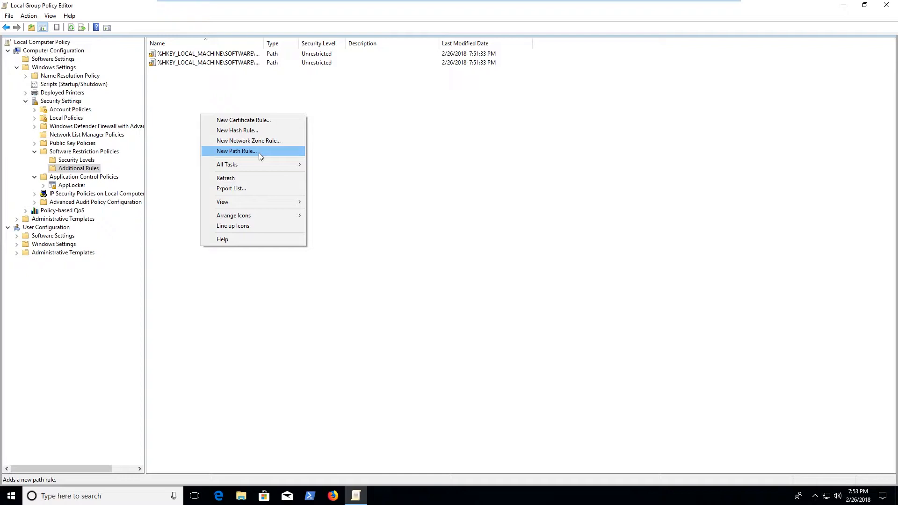
click(259, 153)
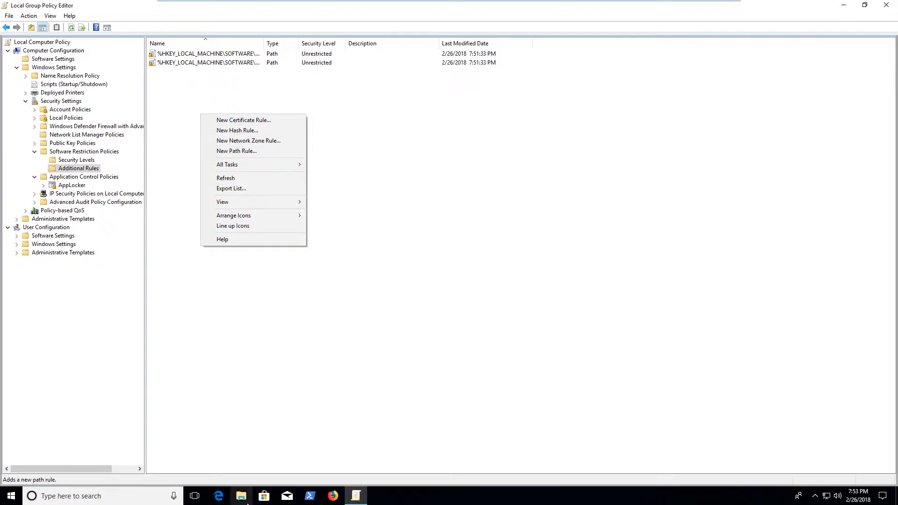
- Switch to File Explorer, go to c:\windows\system32 and select the cmd application
key(super+e)
click(390, 103)
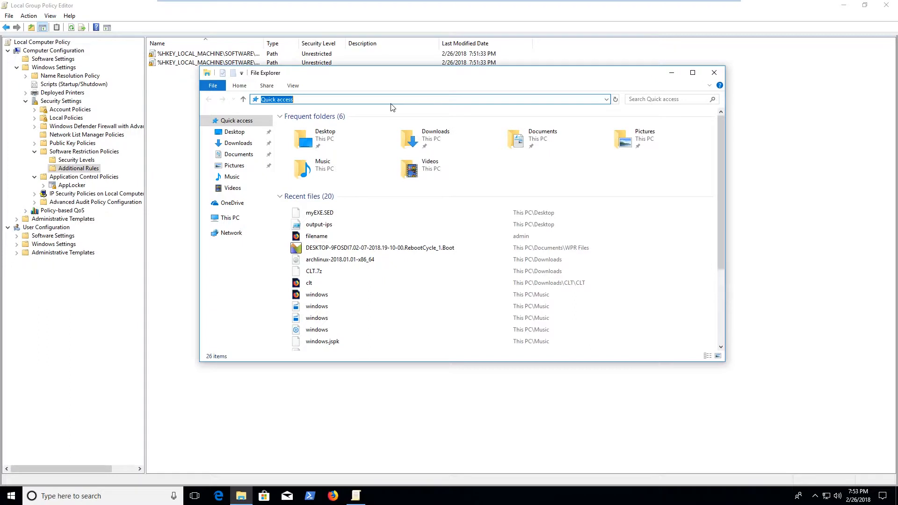
text(c)
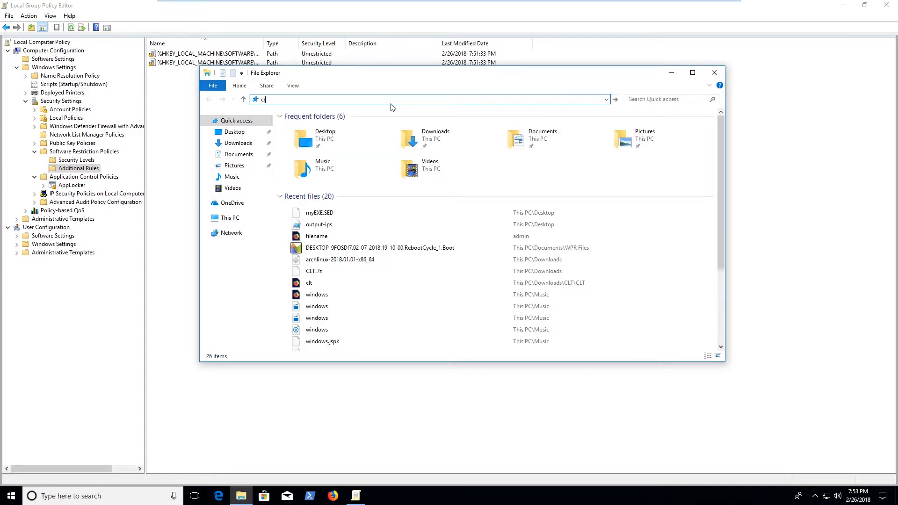
text(:\windo)
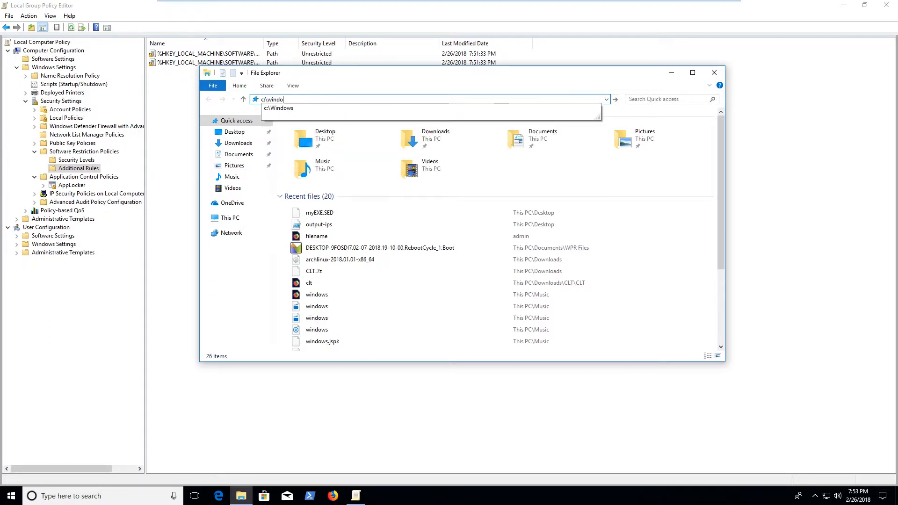
text(ws\system)
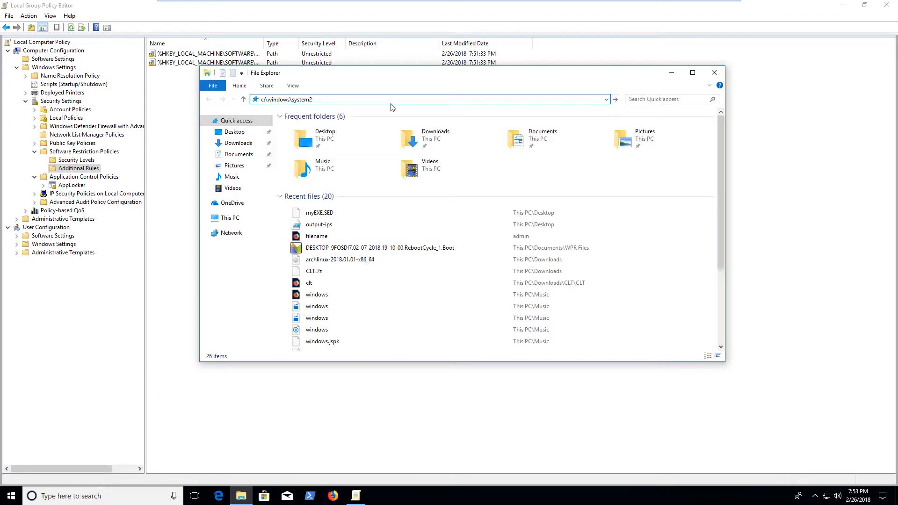
key(Down)
key(Down)
key(Return)
click(512, 246)
text(cmd)
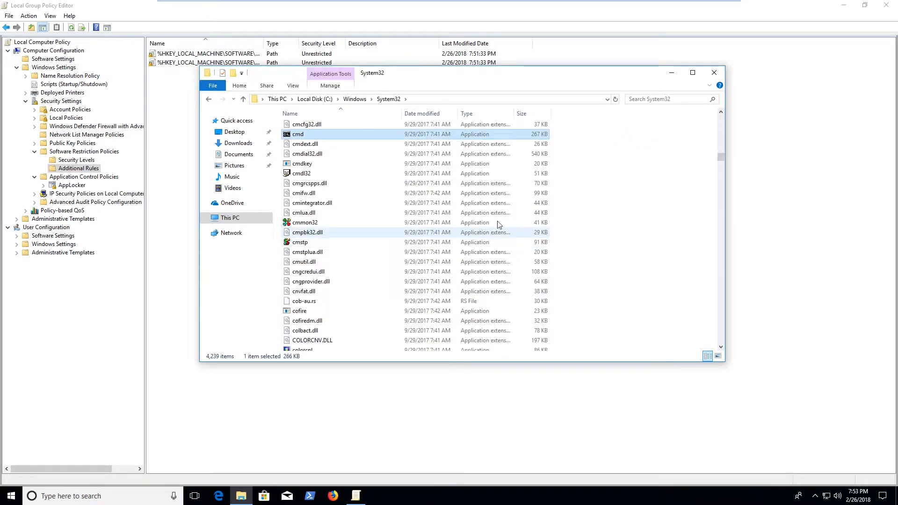
- Examine the cmd application's general, security and details properties, including its location, and put the File Explorer window away
right_click(326, 134)
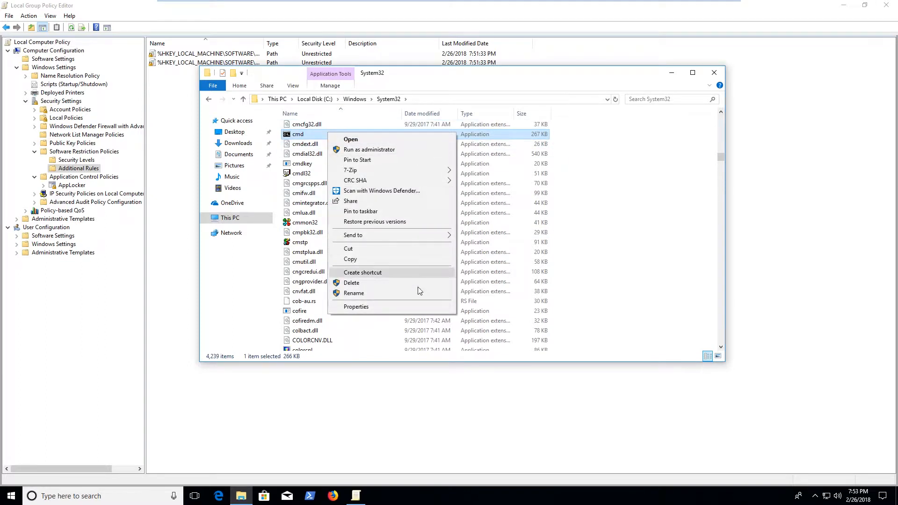
click(397, 307)
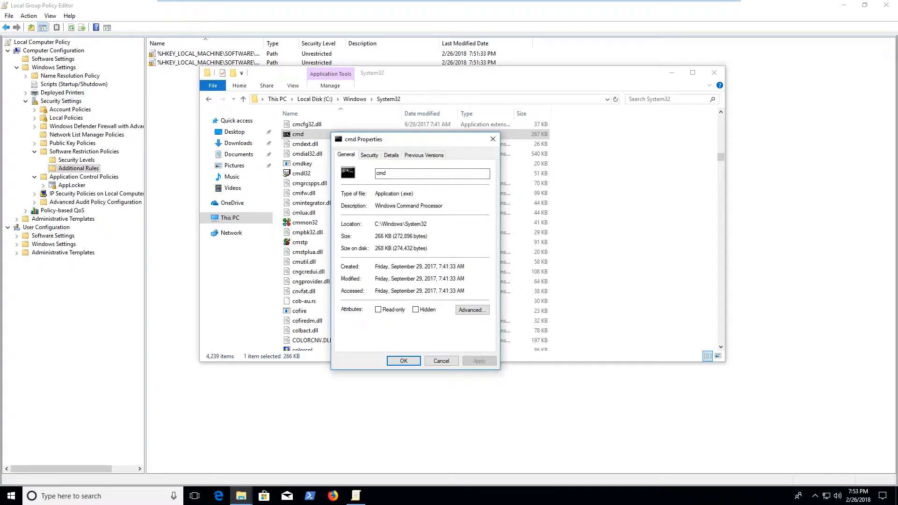
drag(427, 236, 348, 218)
click(401, 173)
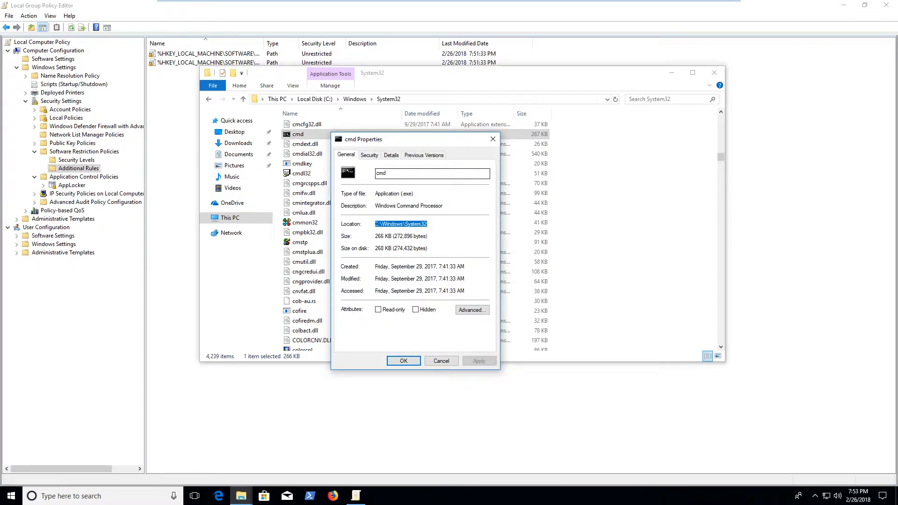
click(392, 155)
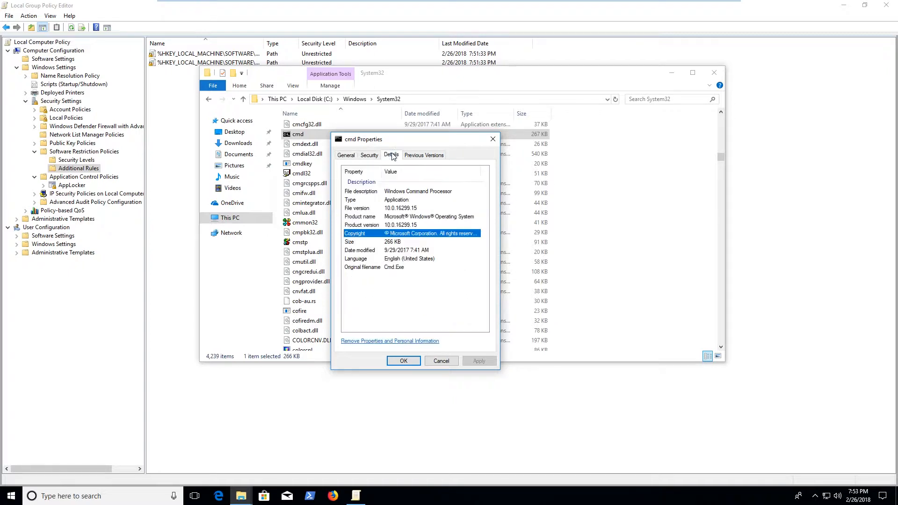
click(369, 155)
click(342, 155)
click(390, 156)
click(346, 155)
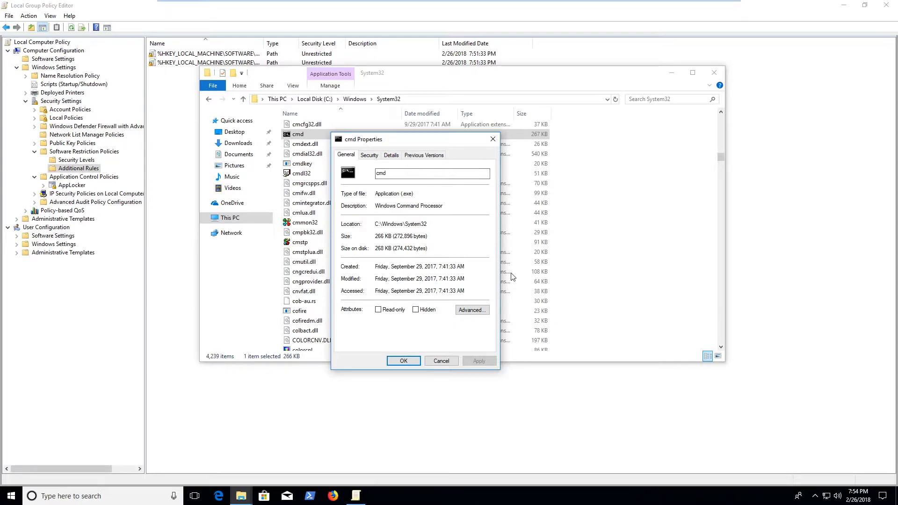
click(440, 360)
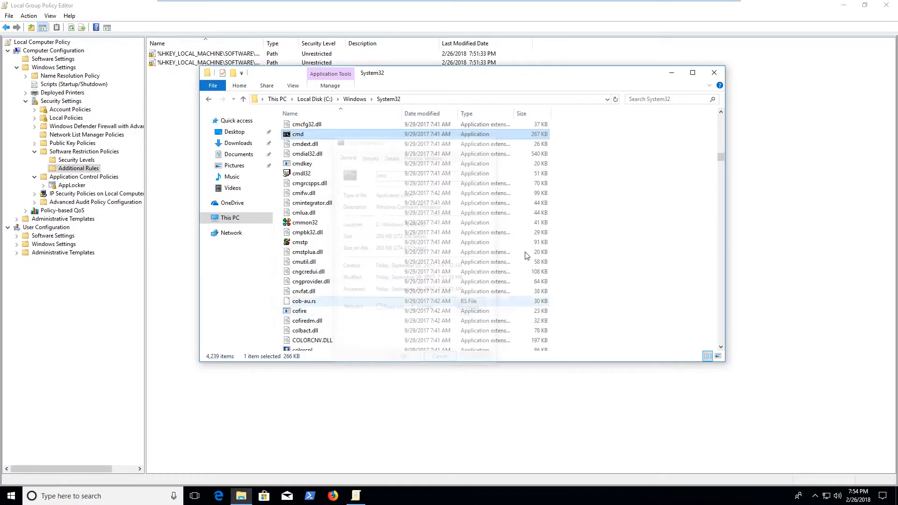
click(672, 73)
- Start a new certificate rule in Additional Rules and check which file types can be browsed for its certificate
right_click(324, 282)
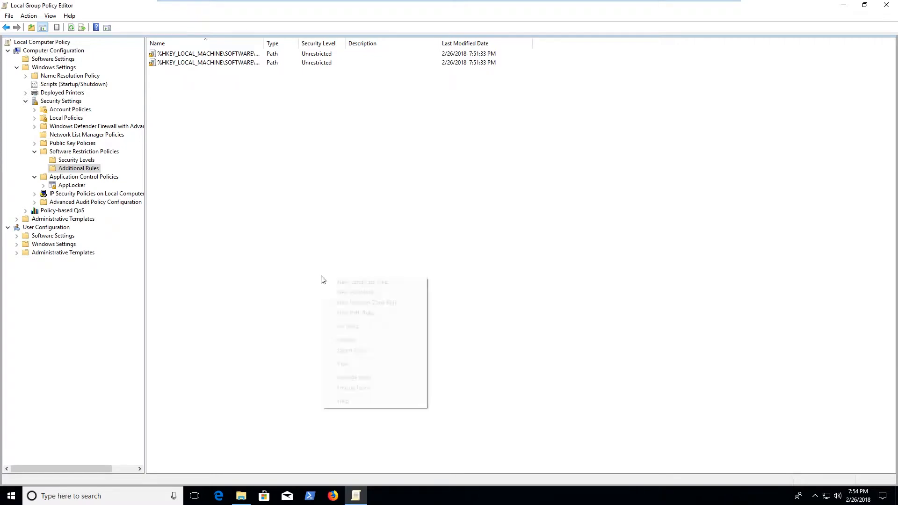
click(403, 283)
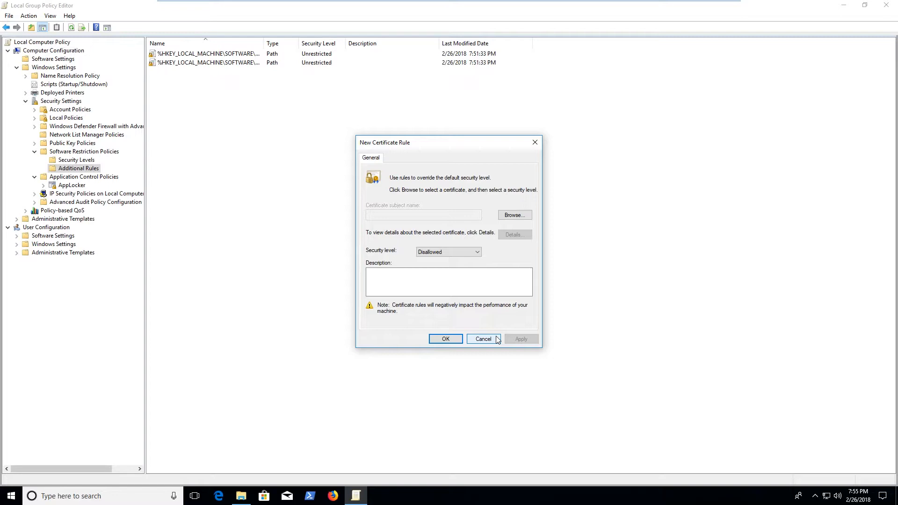
click(529, 215)
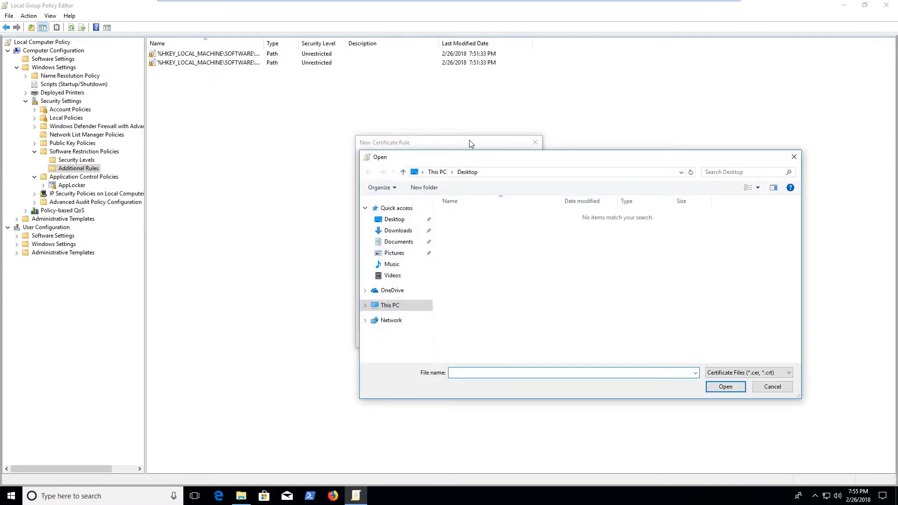
click(519, 172)
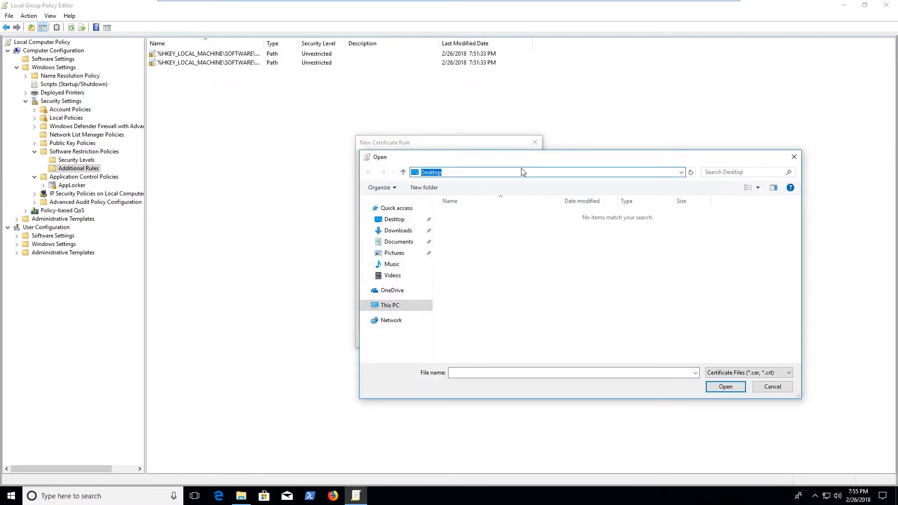
click(773, 374)
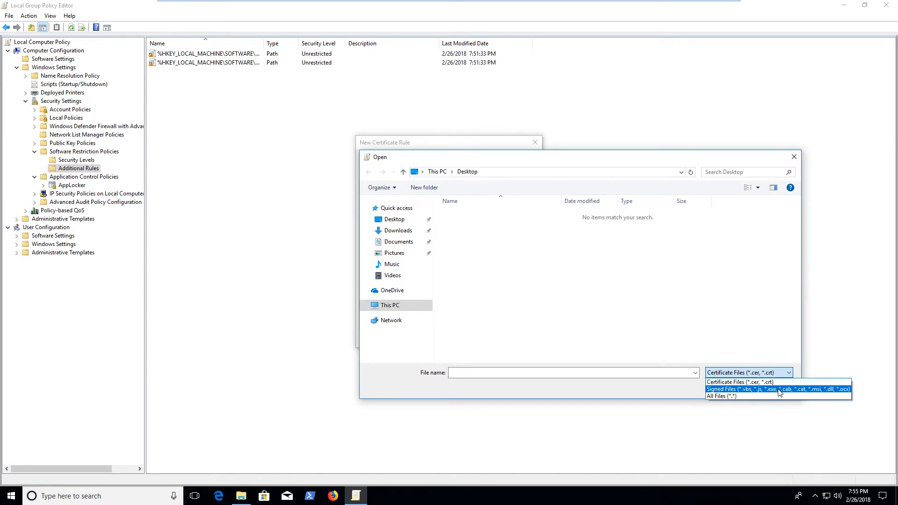
click(565, 235)
- Browse to c:\windows\system32 for the certificate file and look through the folder for cmd
click(538, 173)
text(c:\cmd)
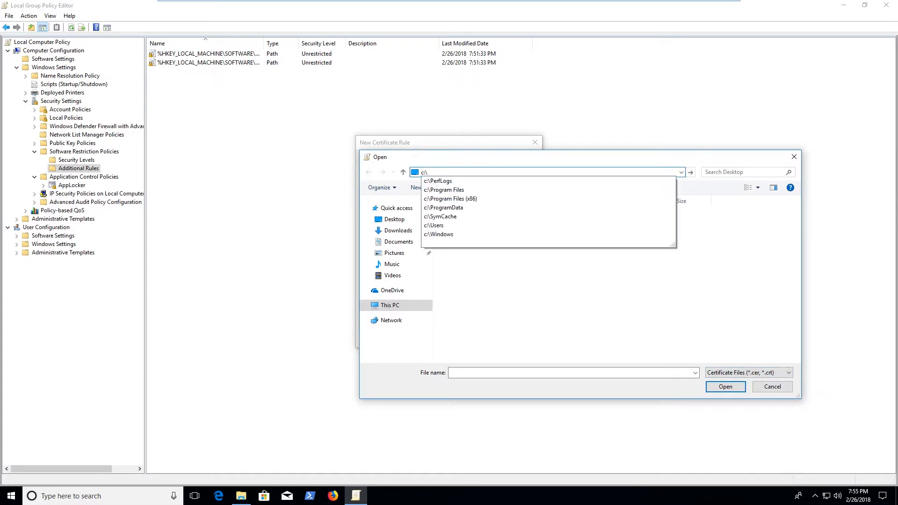
key(BackSpace)
key(BackSpace)
text(windows\system)
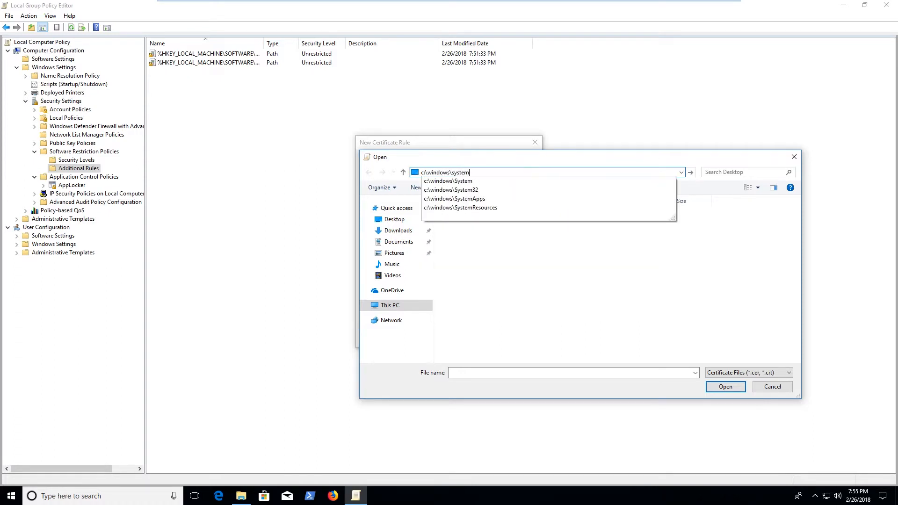
text(32\)
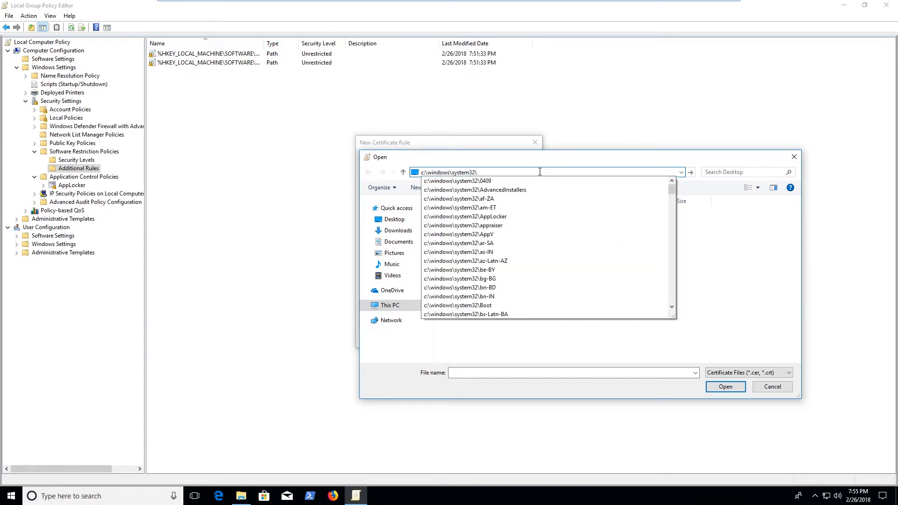
key(Return)
click(670, 294)
key(c)
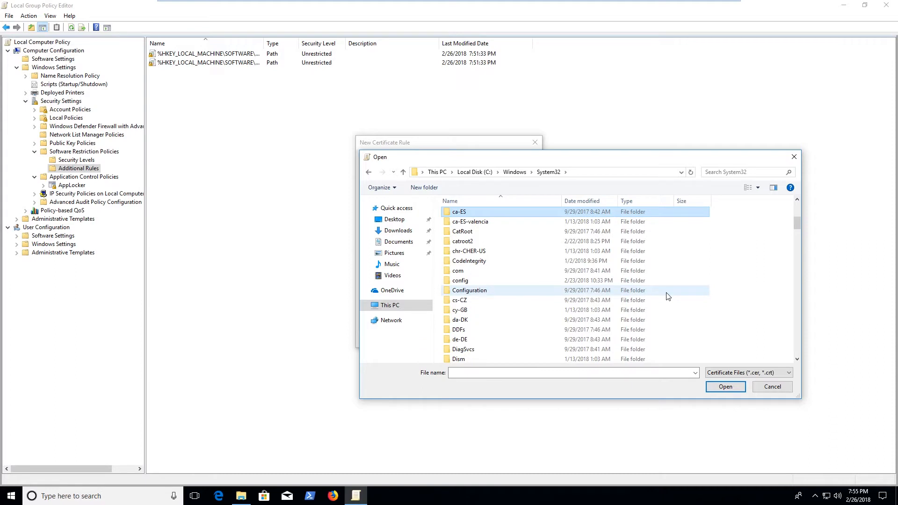
key(Return)
key(BackSpace)
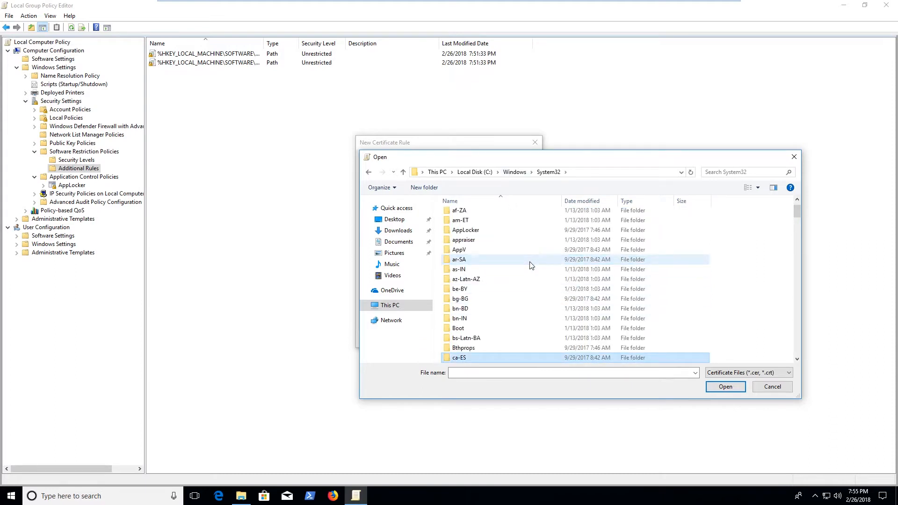
scroll(514, 276, down, 20)
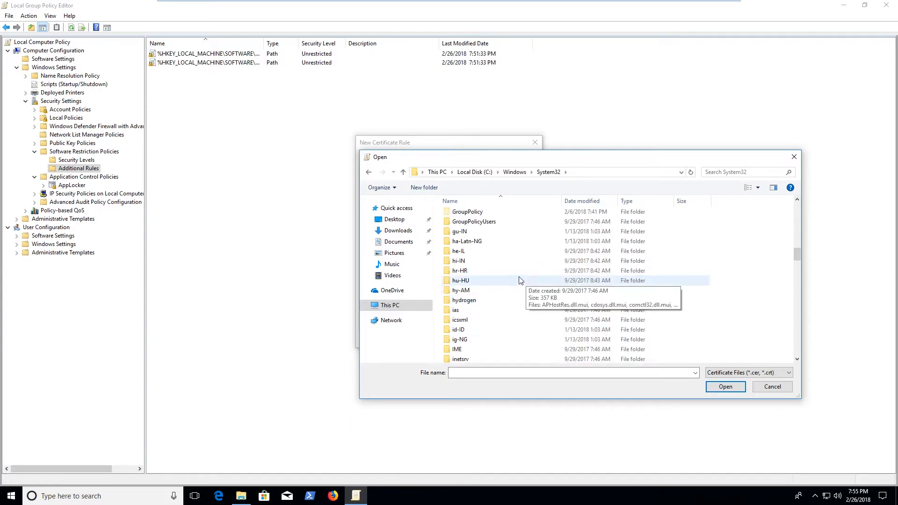
scroll(467, 285, down, 20)
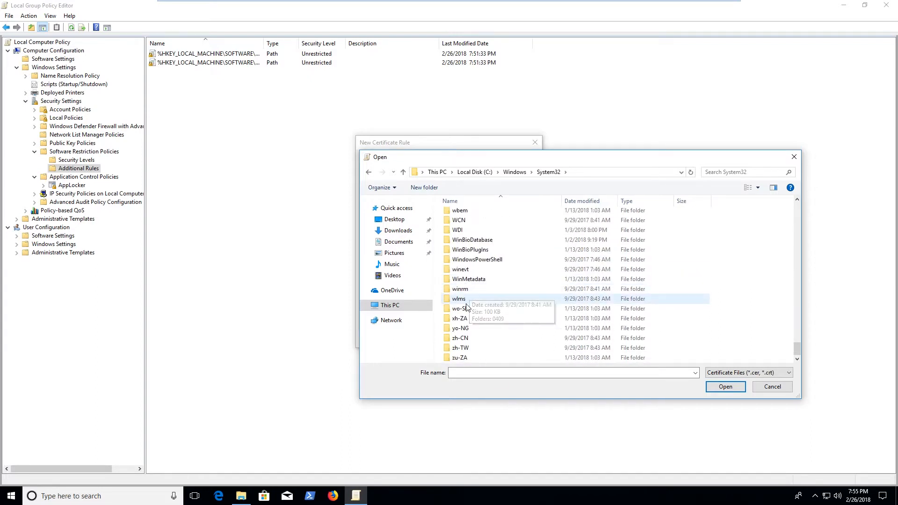
- Filter the System32 files to Signed Files and try to use the cmd application as the rule's certificate source
click(776, 373)
click(776, 389)
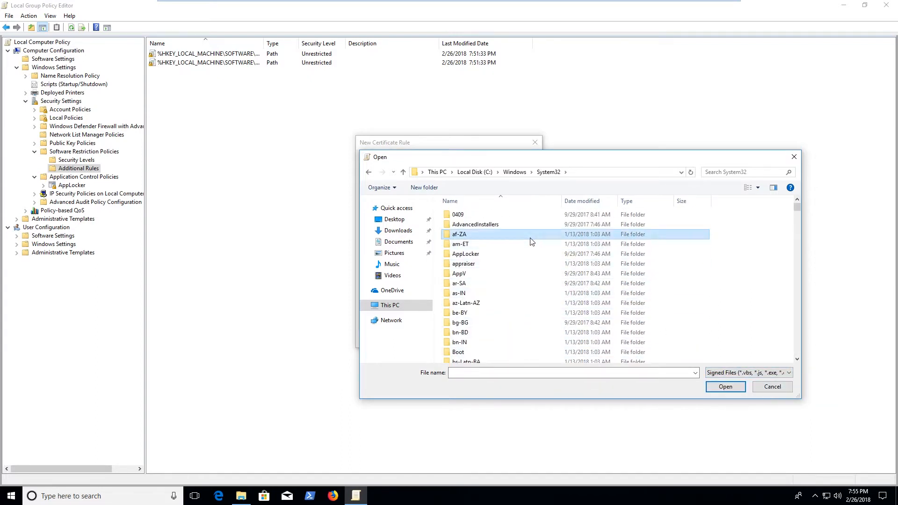
text(cmd)
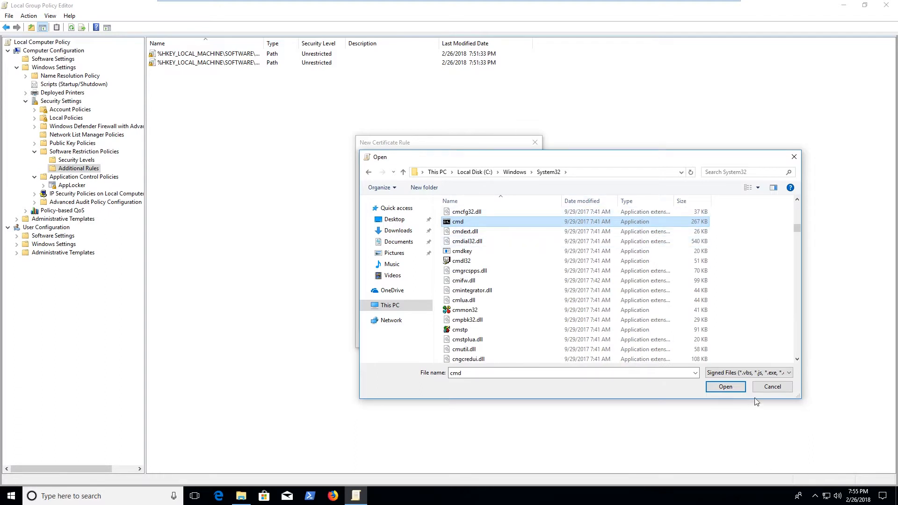
click(765, 373)
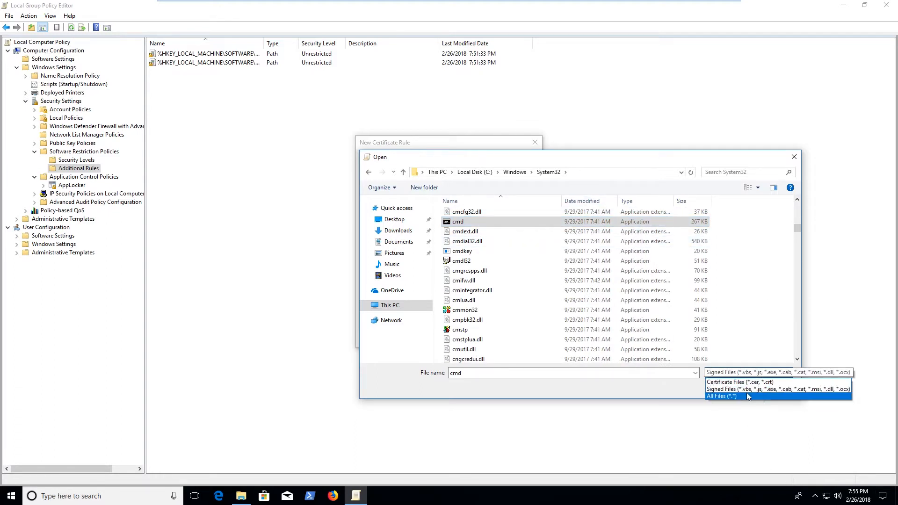
click(517, 219)
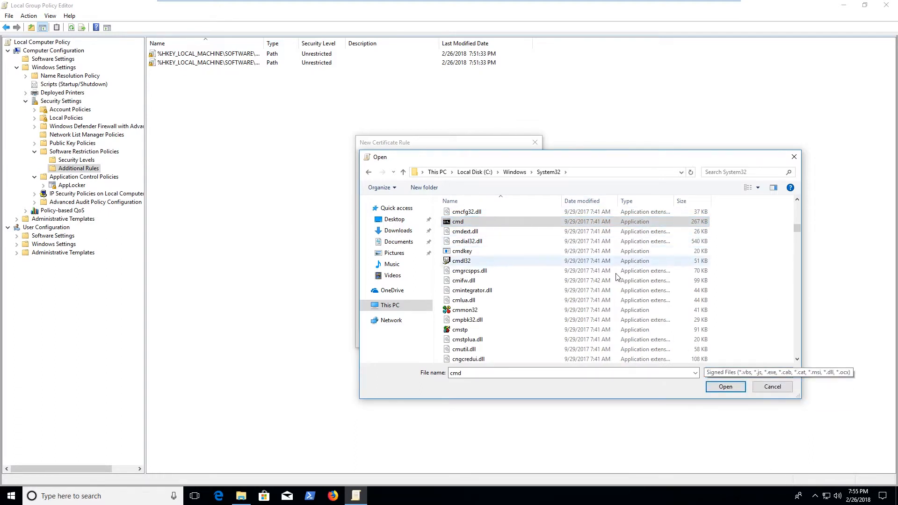
click(725, 387)
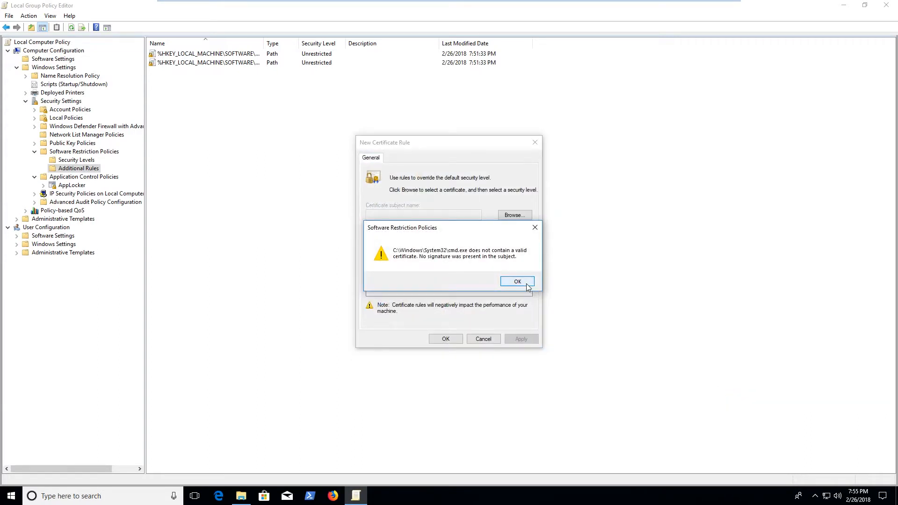
click(518, 282)
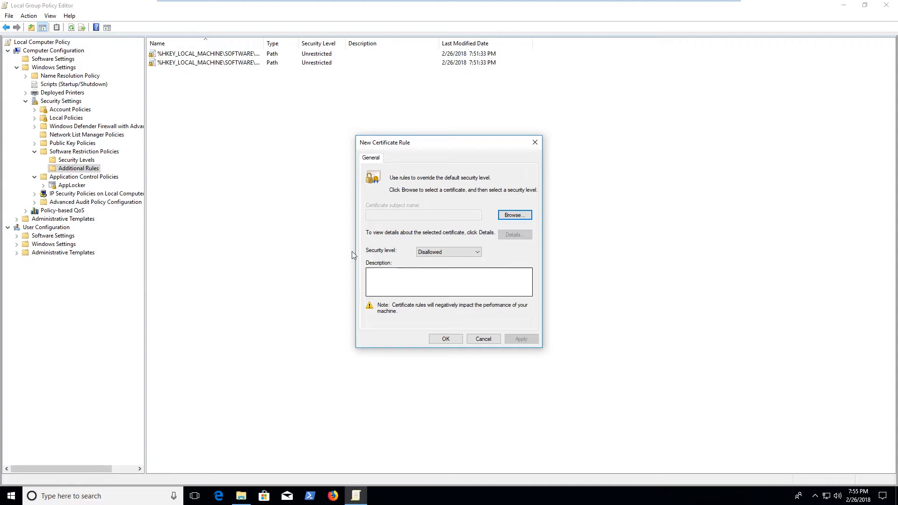
- Try to use ImgBurn_2.5.8.0 from the Downloads folder as the certificate source, with the files filtered to Signed Files
click(530, 215)
click(410, 231)
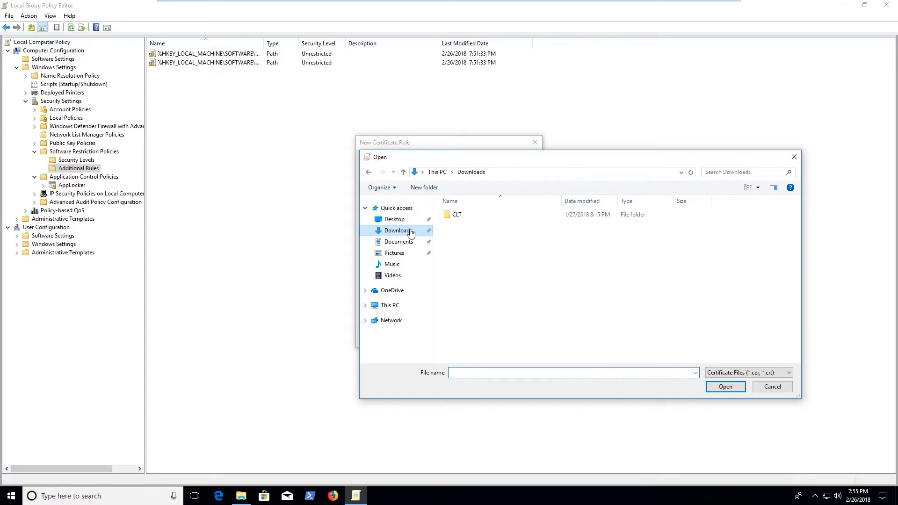
double_click(498, 216)
click(764, 372)
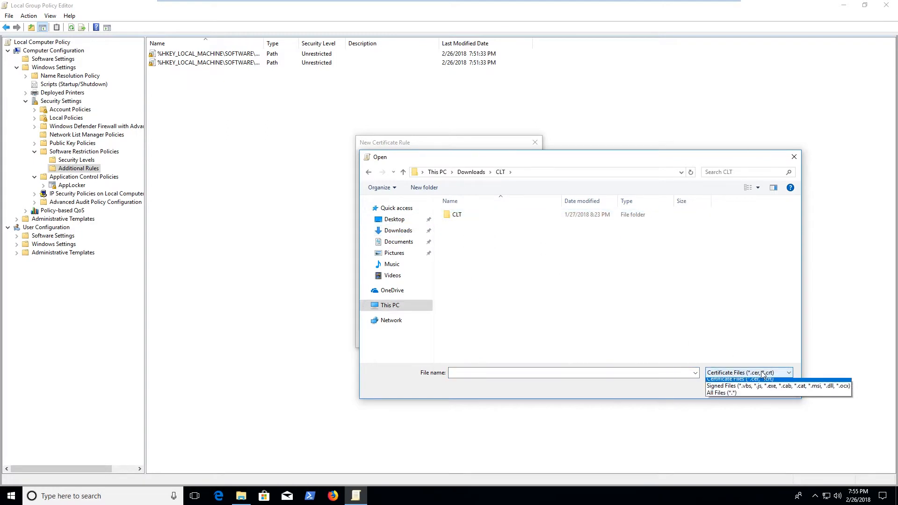
click(762, 383)
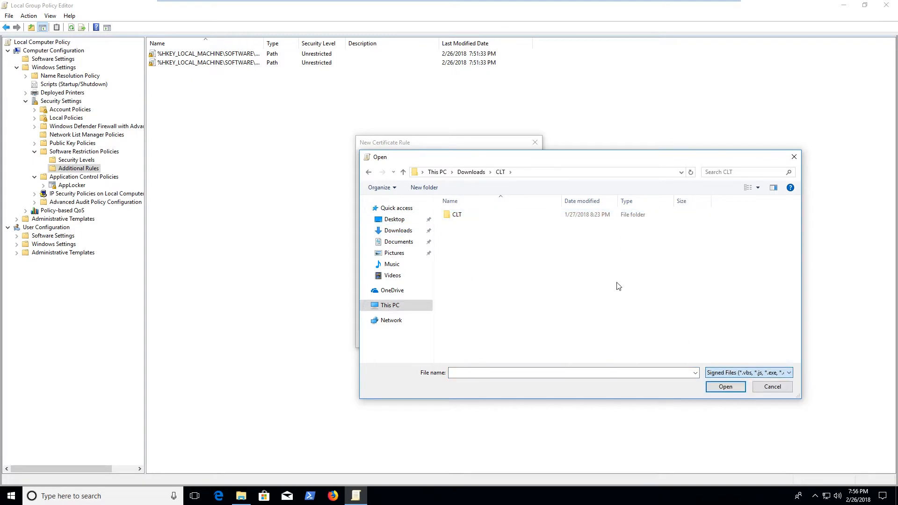
click(472, 173)
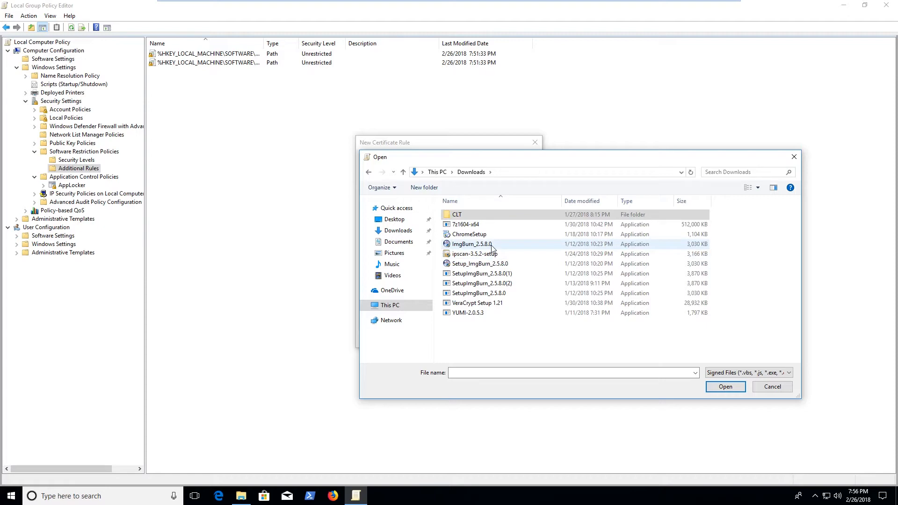
click(472, 244)
click(726, 387)
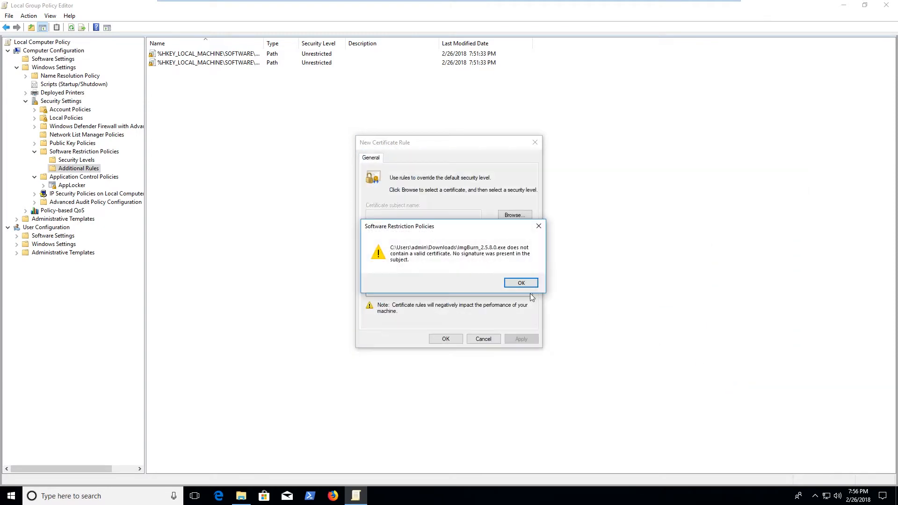
click(514, 282)
- Filter Downloads to Signed Files and choose ChromeSetup as the certificate source for the rule
click(514, 215)
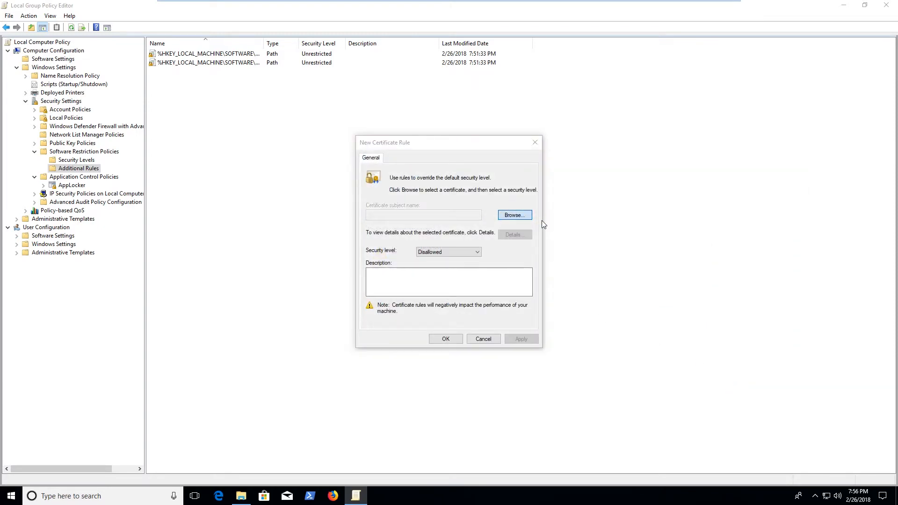
click(752, 372)
click(741, 392)
click(501, 235)
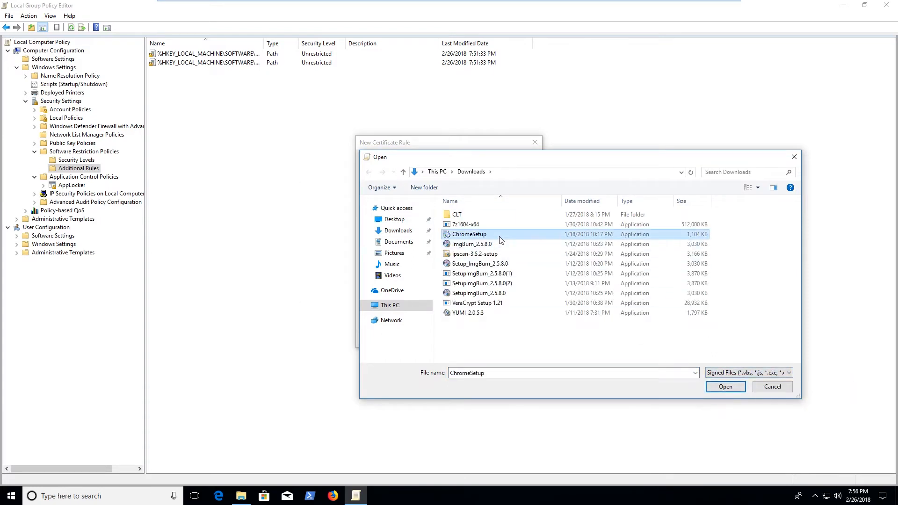
click(724, 387)
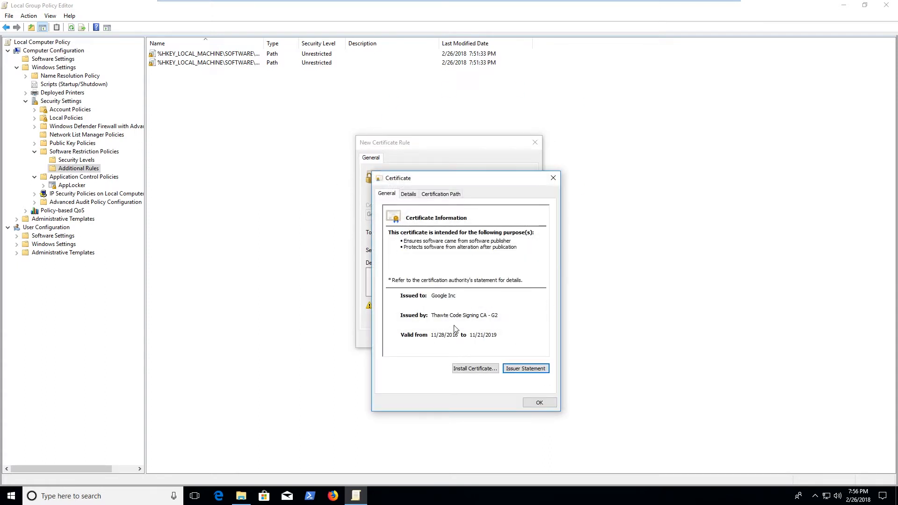
- Examine the ChromeSetup certificate's general information, detail fields and each level of its certification path, and close the certificate
key(shift+Tab)
click(408, 194)
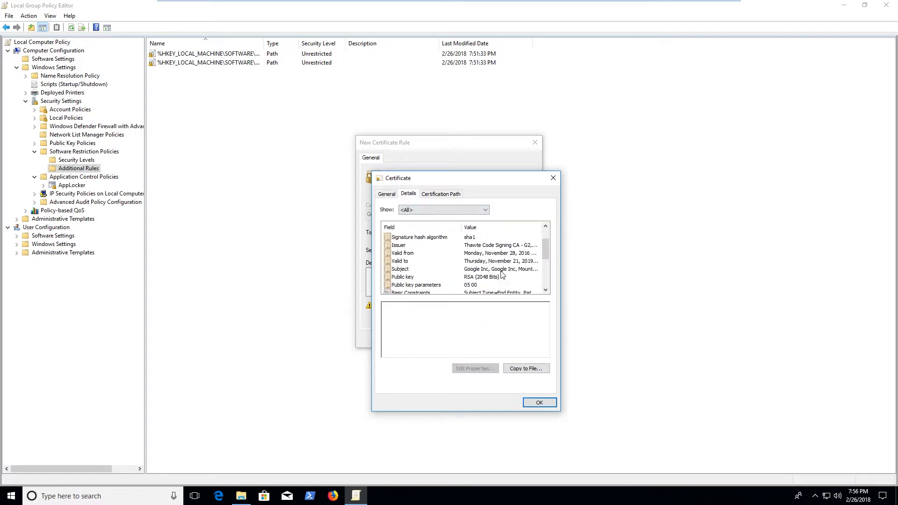
scroll(501, 275, down, 2)
scroll(450, 260, up, 4)
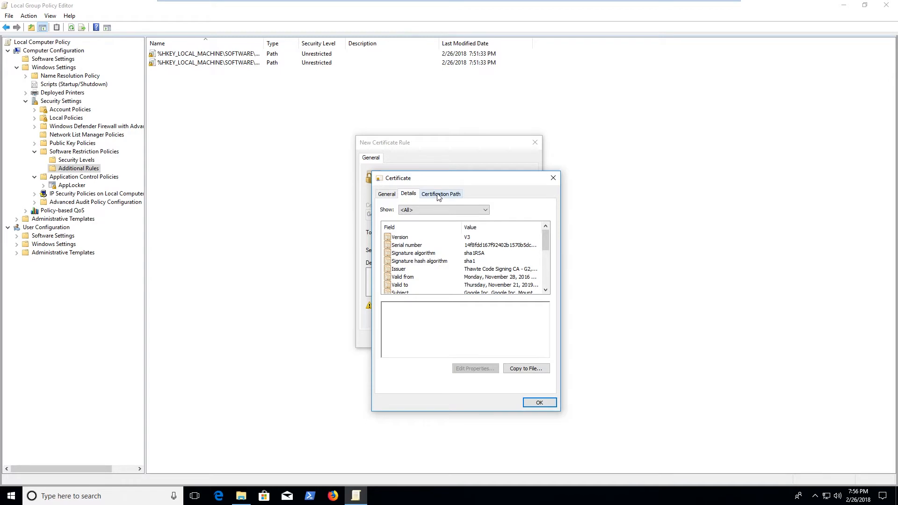
click(438, 195)
click(406, 225)
click(400, 218)
click(416, 231)
click(426, 224)
click(434, 232)
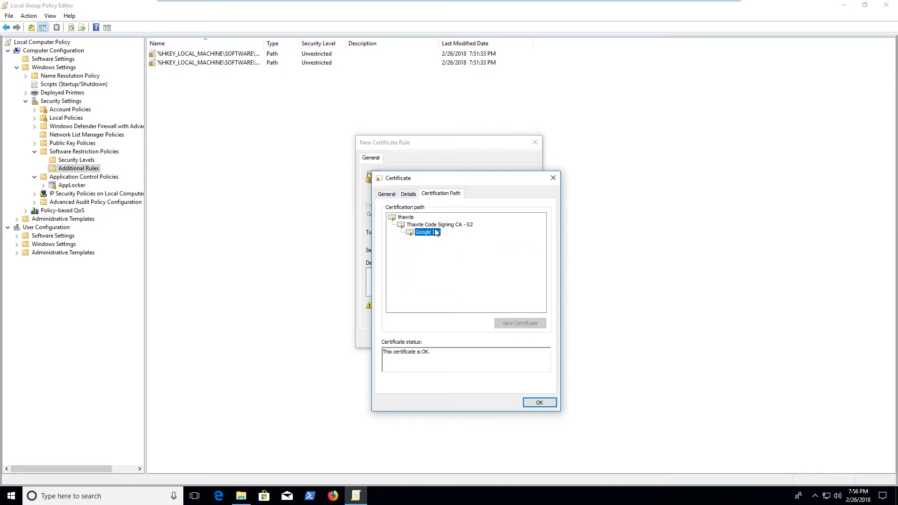
key(Up)
key(Up)
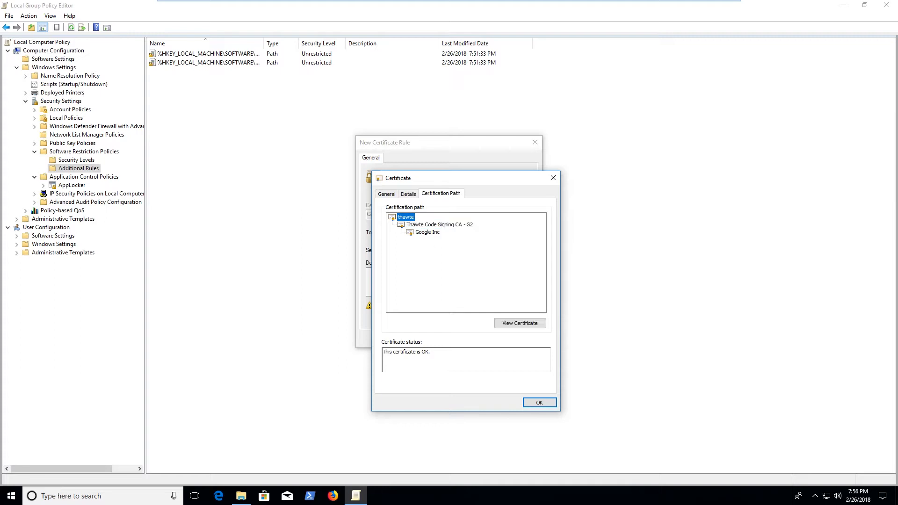
click(547, 405)
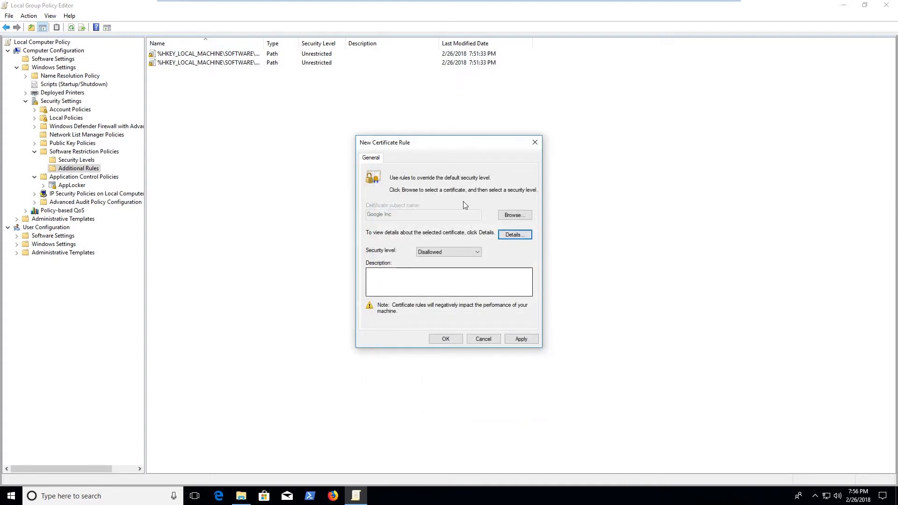
- Review the security level choices for the Google Inc certificate rule and discard the rule
click(458, 252)
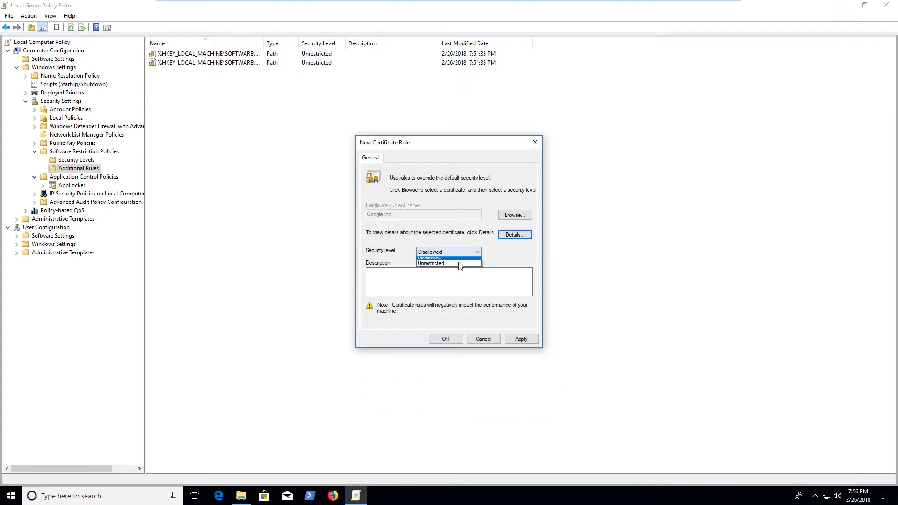
click(498, 255)
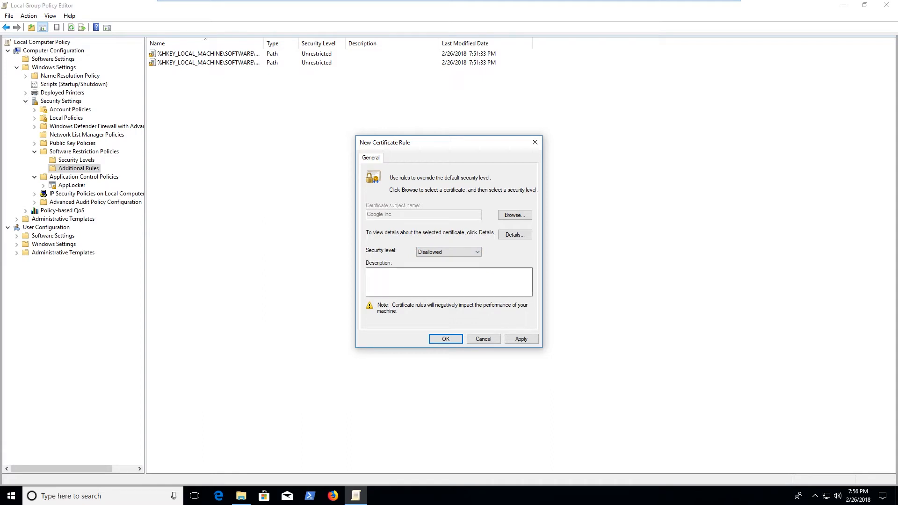
click(479, 340)
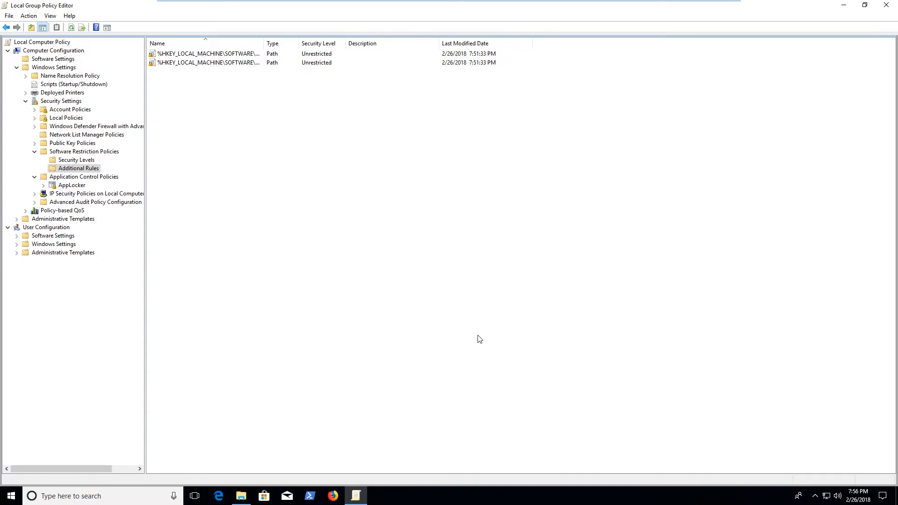
- Start a new hash rule and try to use xenialpup64_7.5 from the Downloads folder as the file to hash
right_click(422, 180)
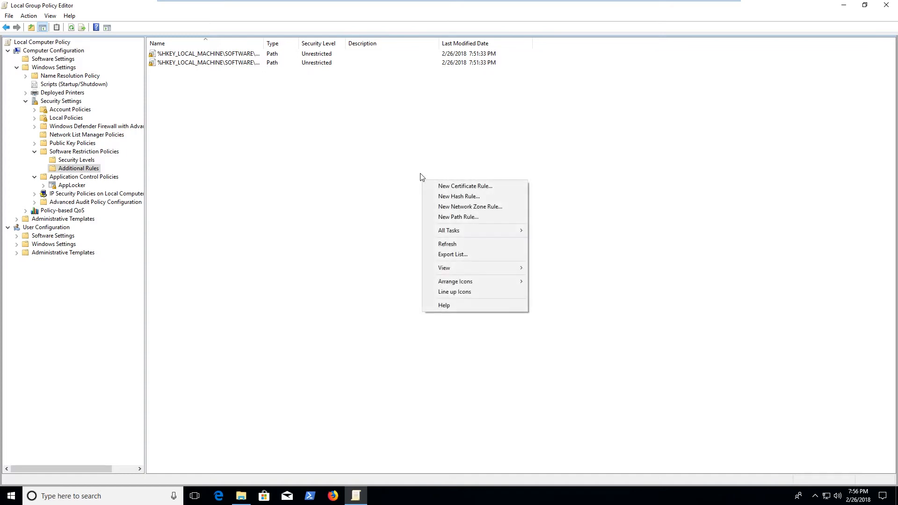
click(484, 199)
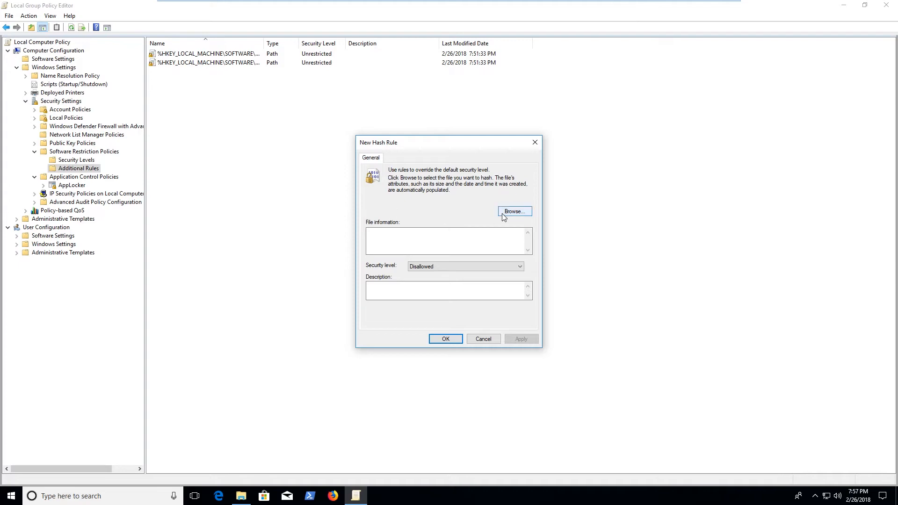
click(518, 211)
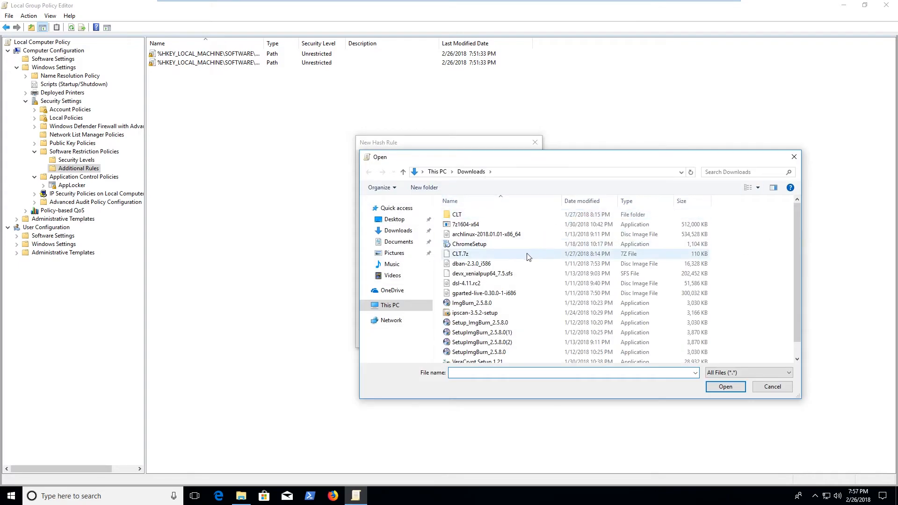
click(496, 273)
click(732, 388)
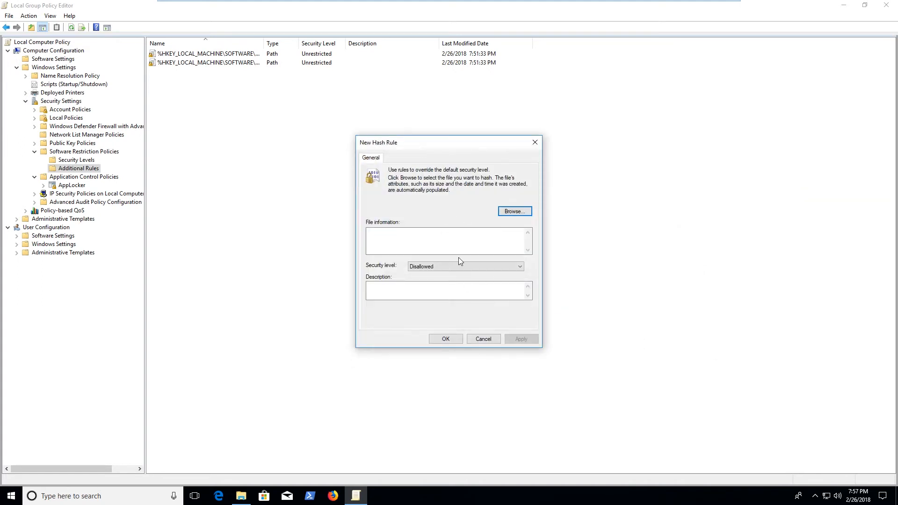
- Choose cmd from C:\Windows\System32 as the file to hash for the rule
click(514, 211)
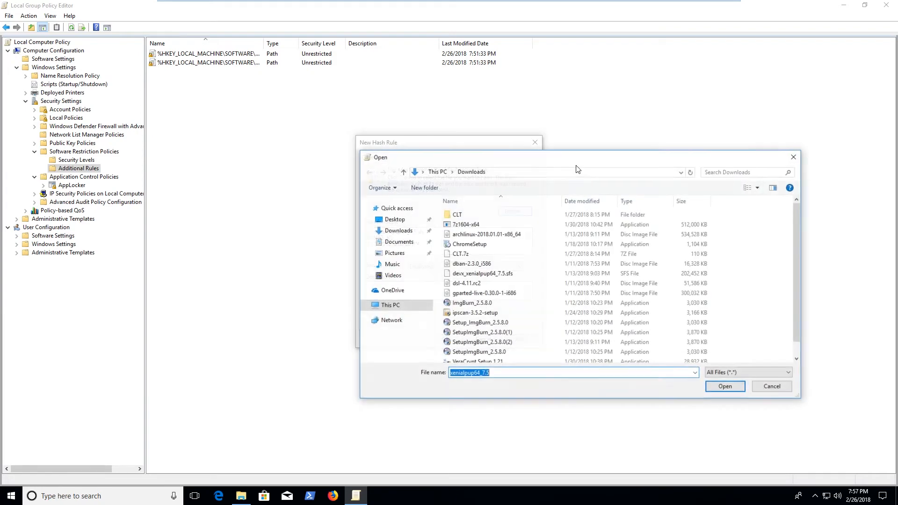
click(526, 174)
text(c:\)
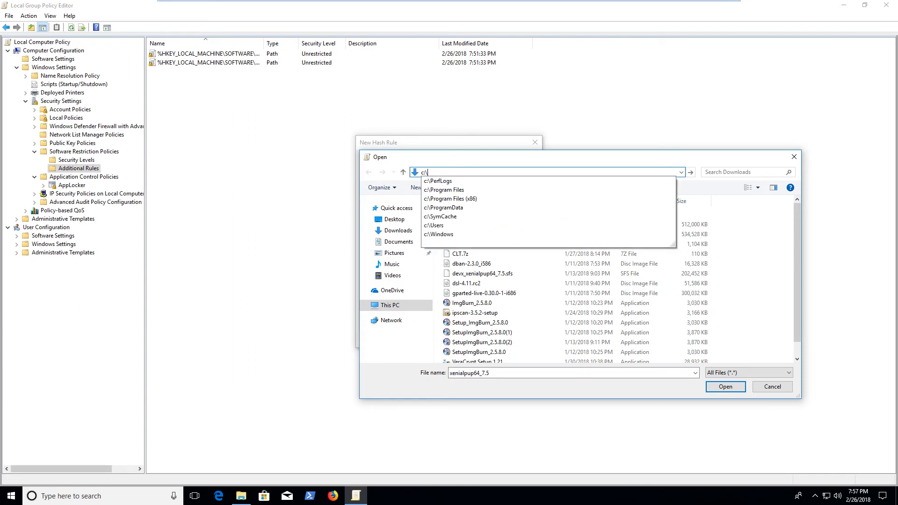
text(windows\sy)
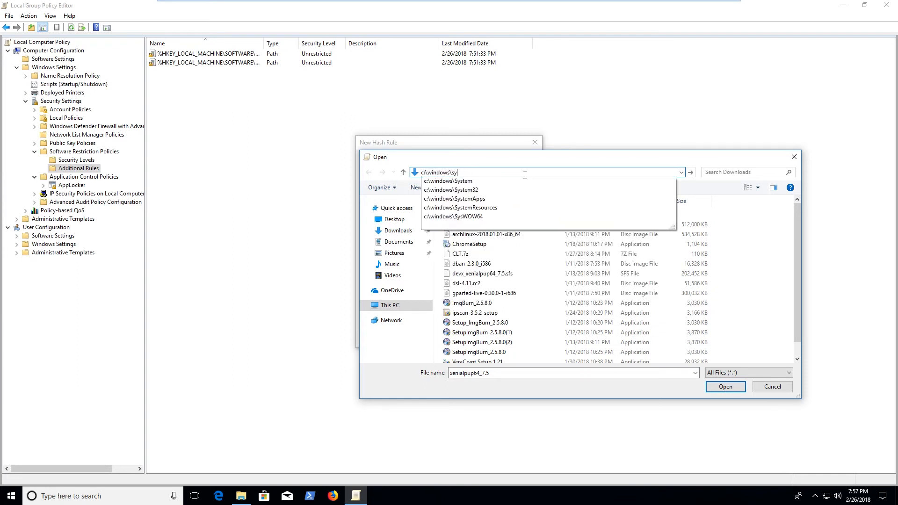
text(stem32)
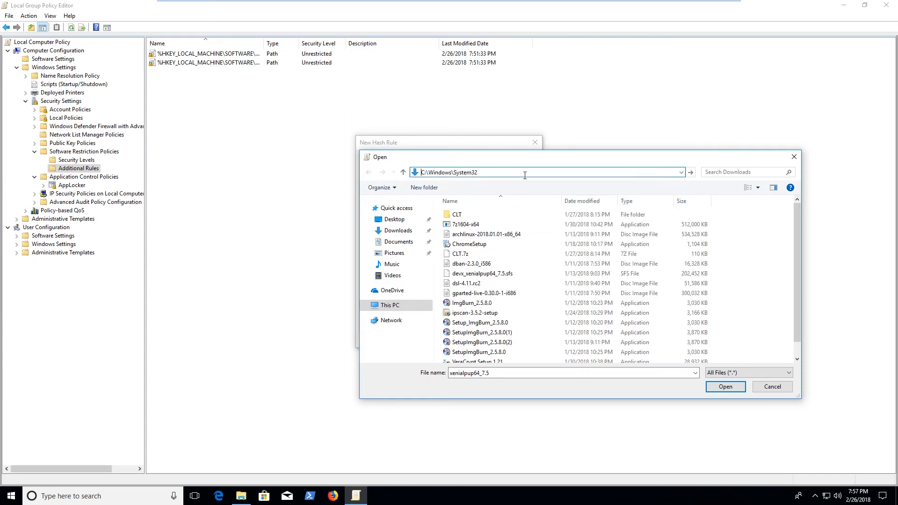
key(Return)
text(cmd)
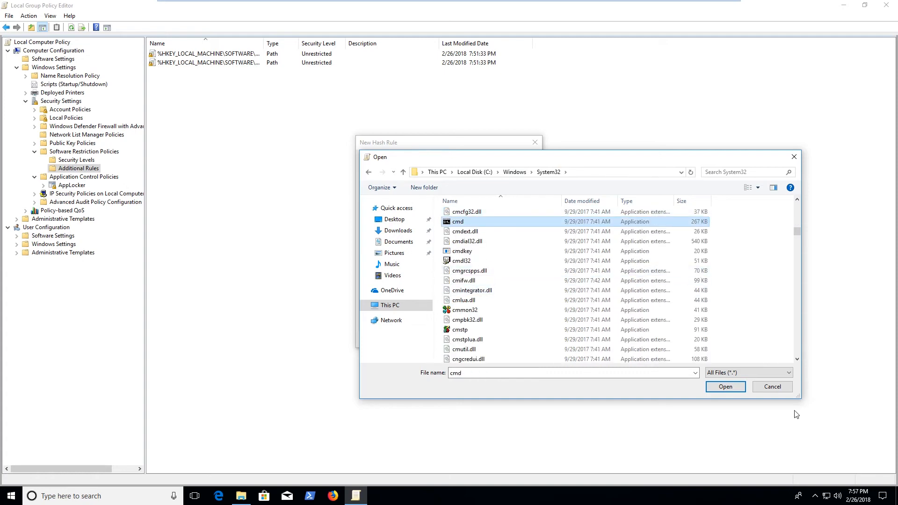
click(726, 386)
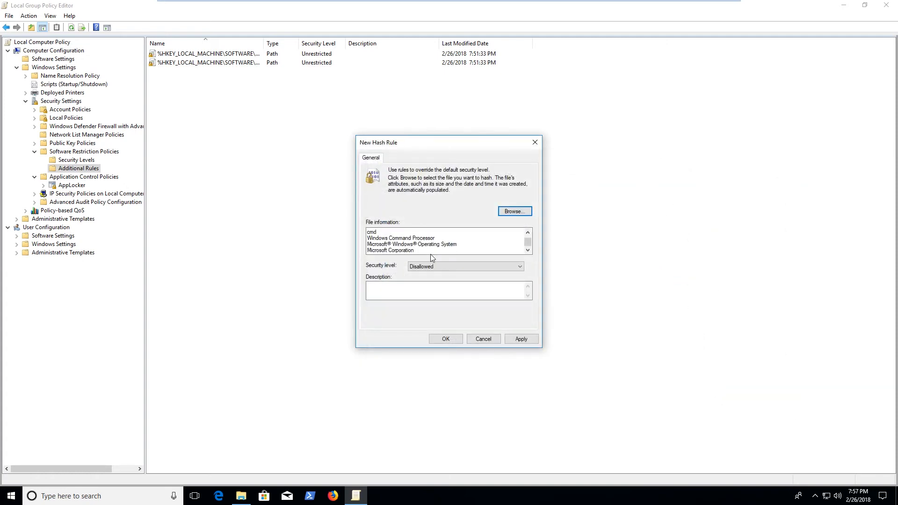
- Set the cmd hash rule's security level to Unrestricted, save the rule and select it in the rules list
scroll(431, 243, down, 1)
scroll(430, 243, up, 1)
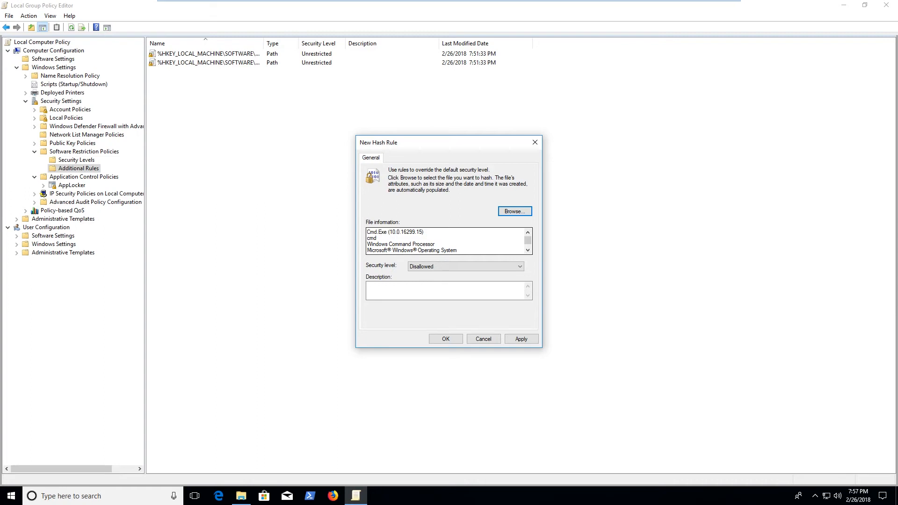
scroll(430, 243, down, 1)
click(436, 265)
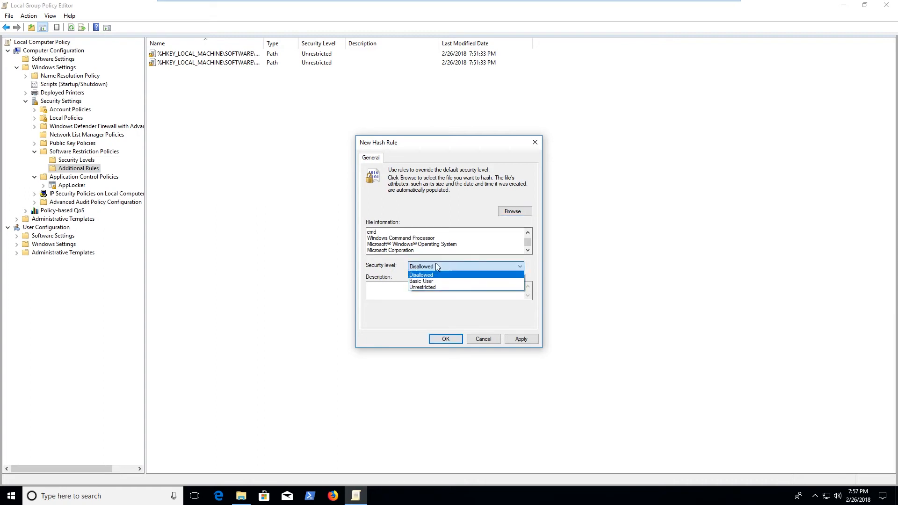
click(444, 287)
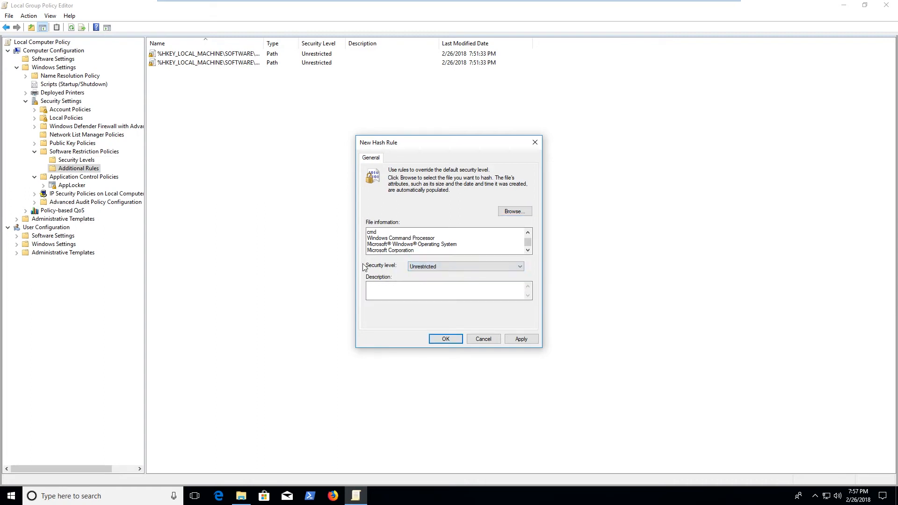
click(521, 339)
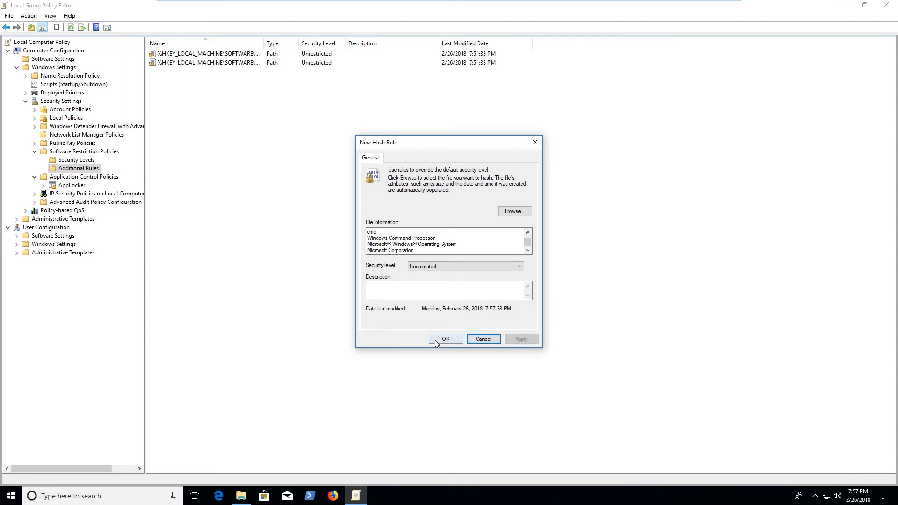
click(446, 339)
click(223, 71)
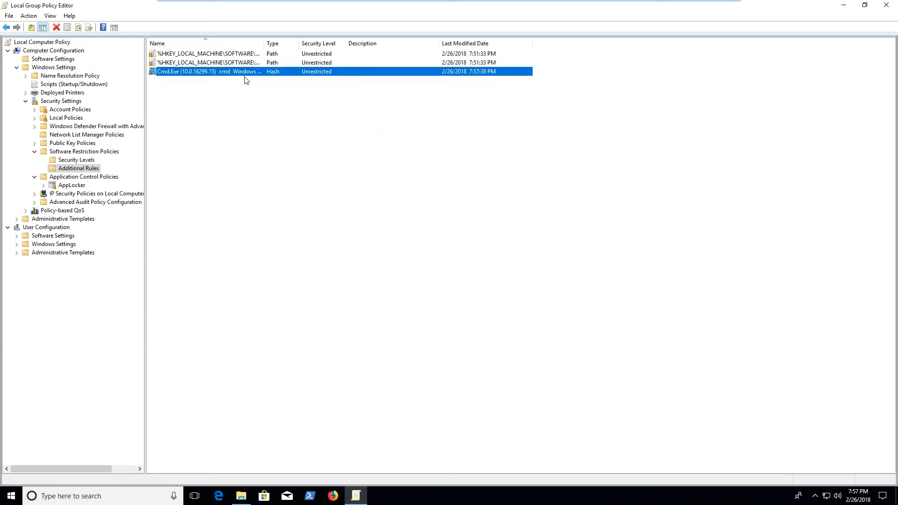